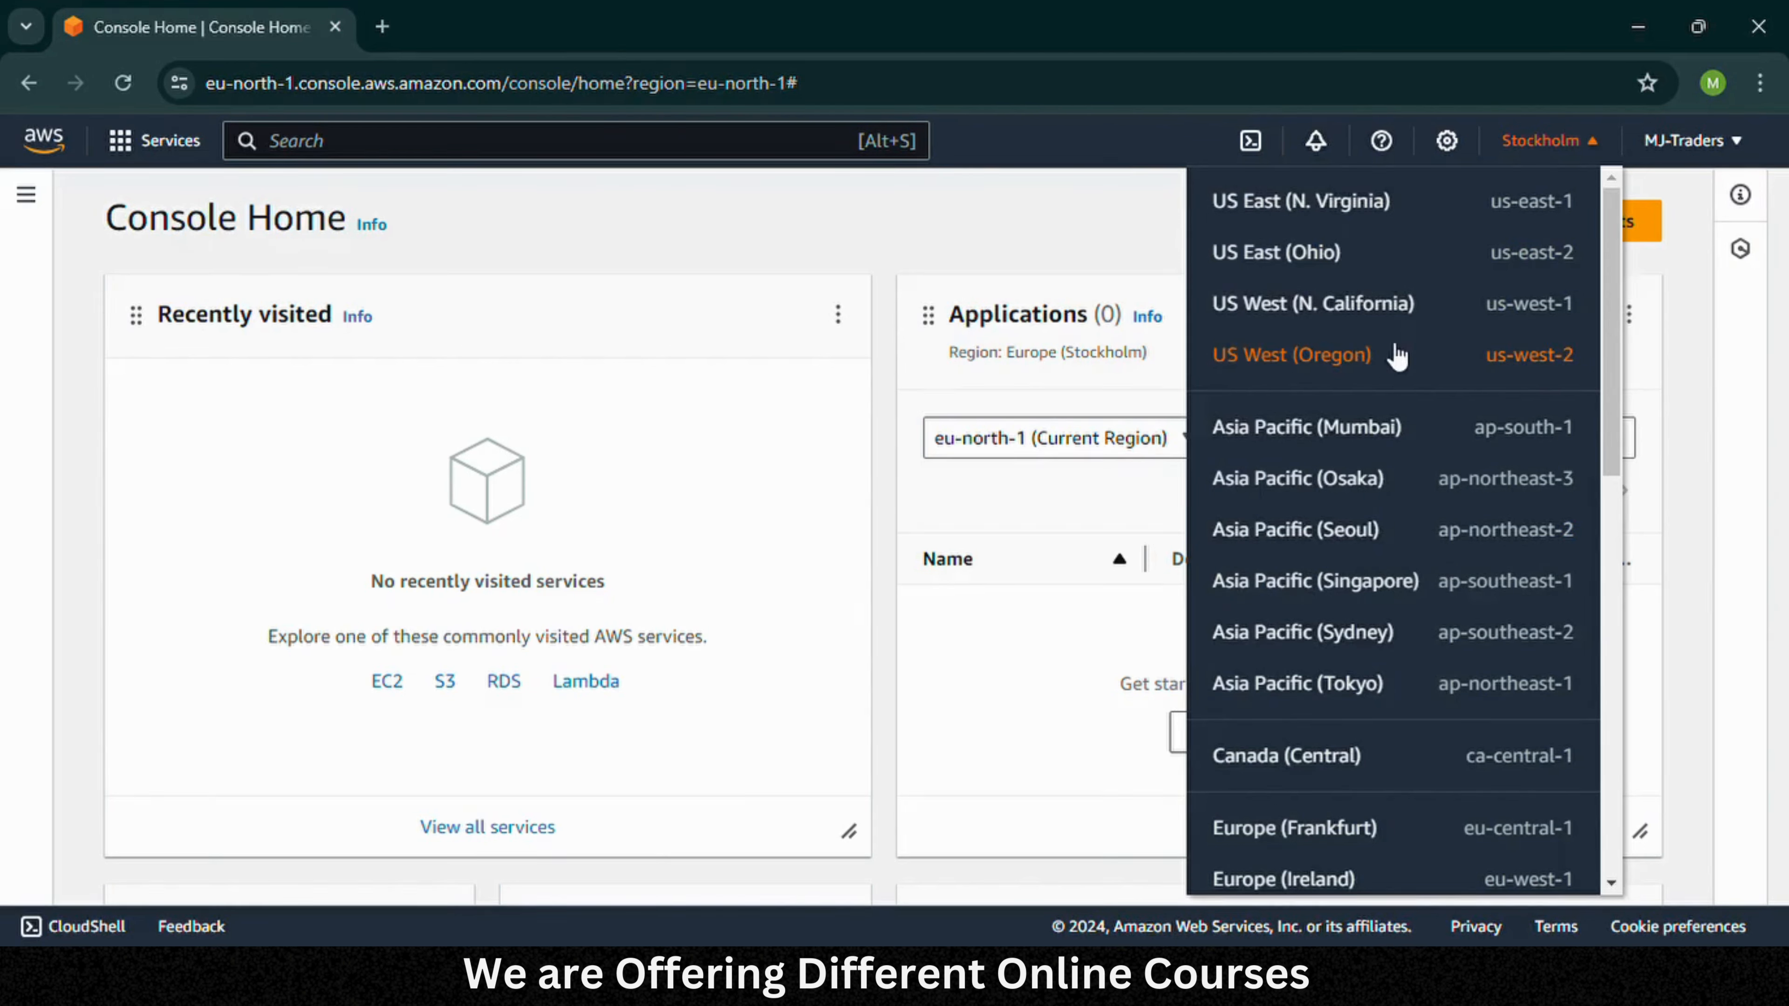
Step: Switch the console region to US West (Oregon) and open the EC2 service
click(1371, 356)
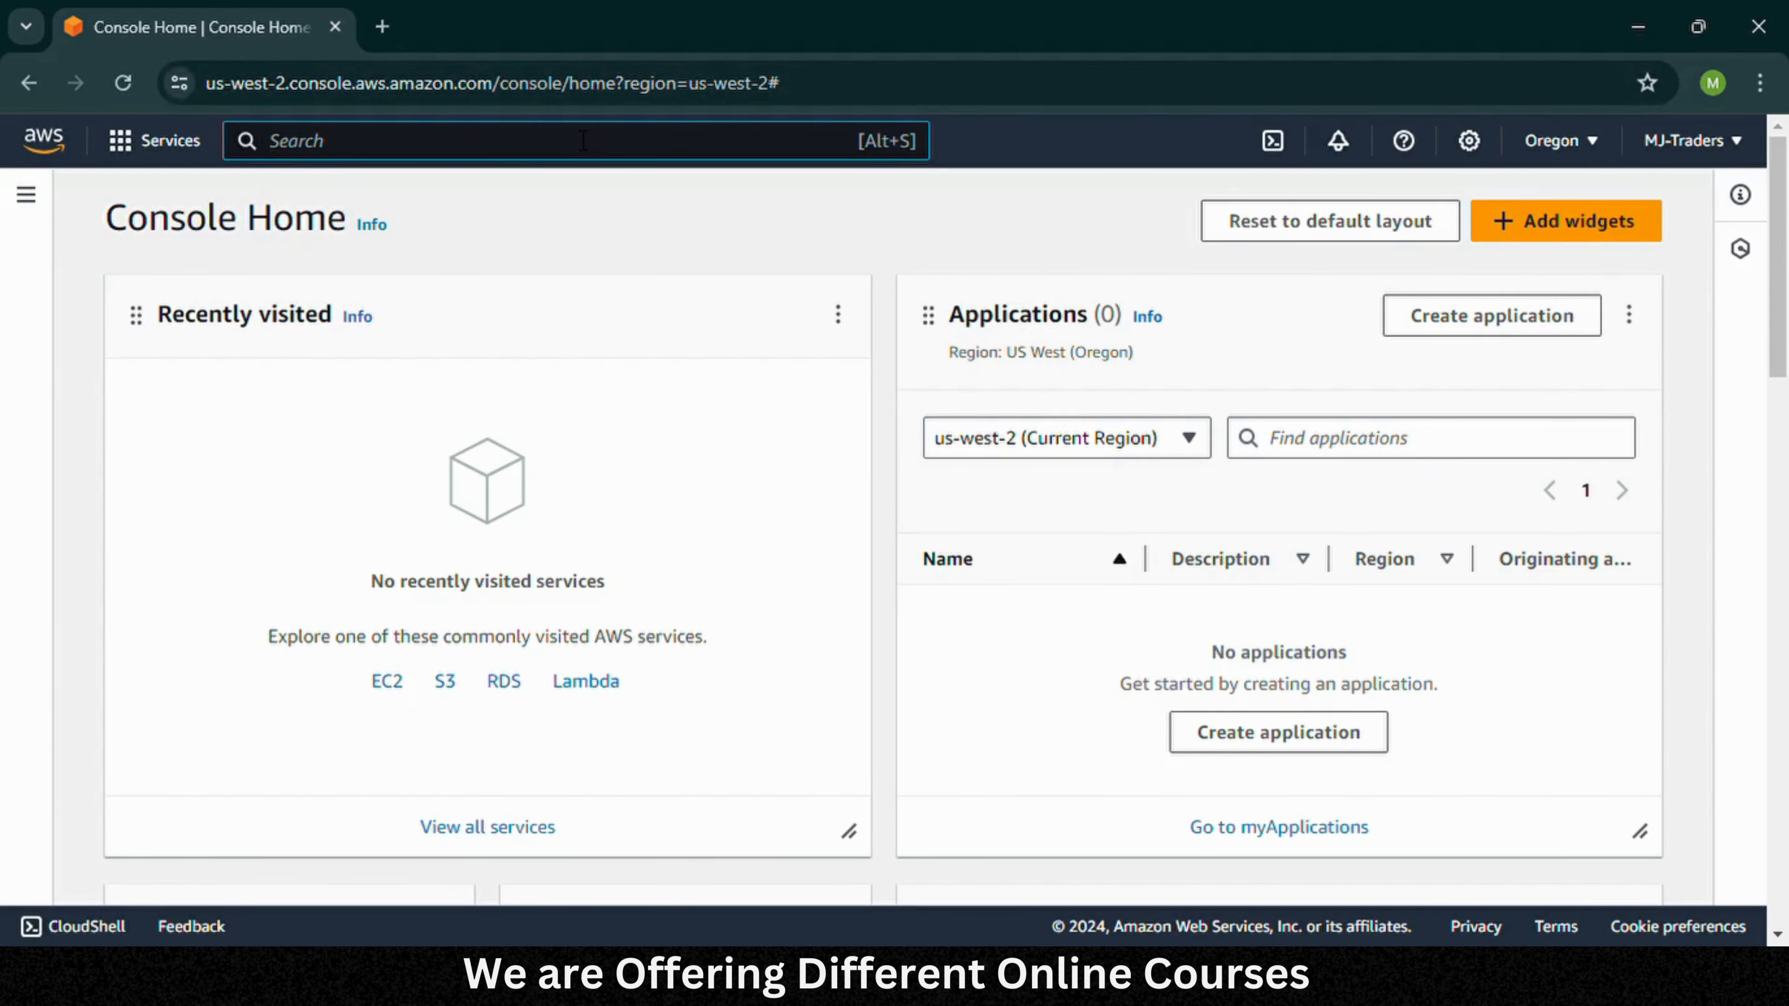
click(583, 140)
text(ec2)
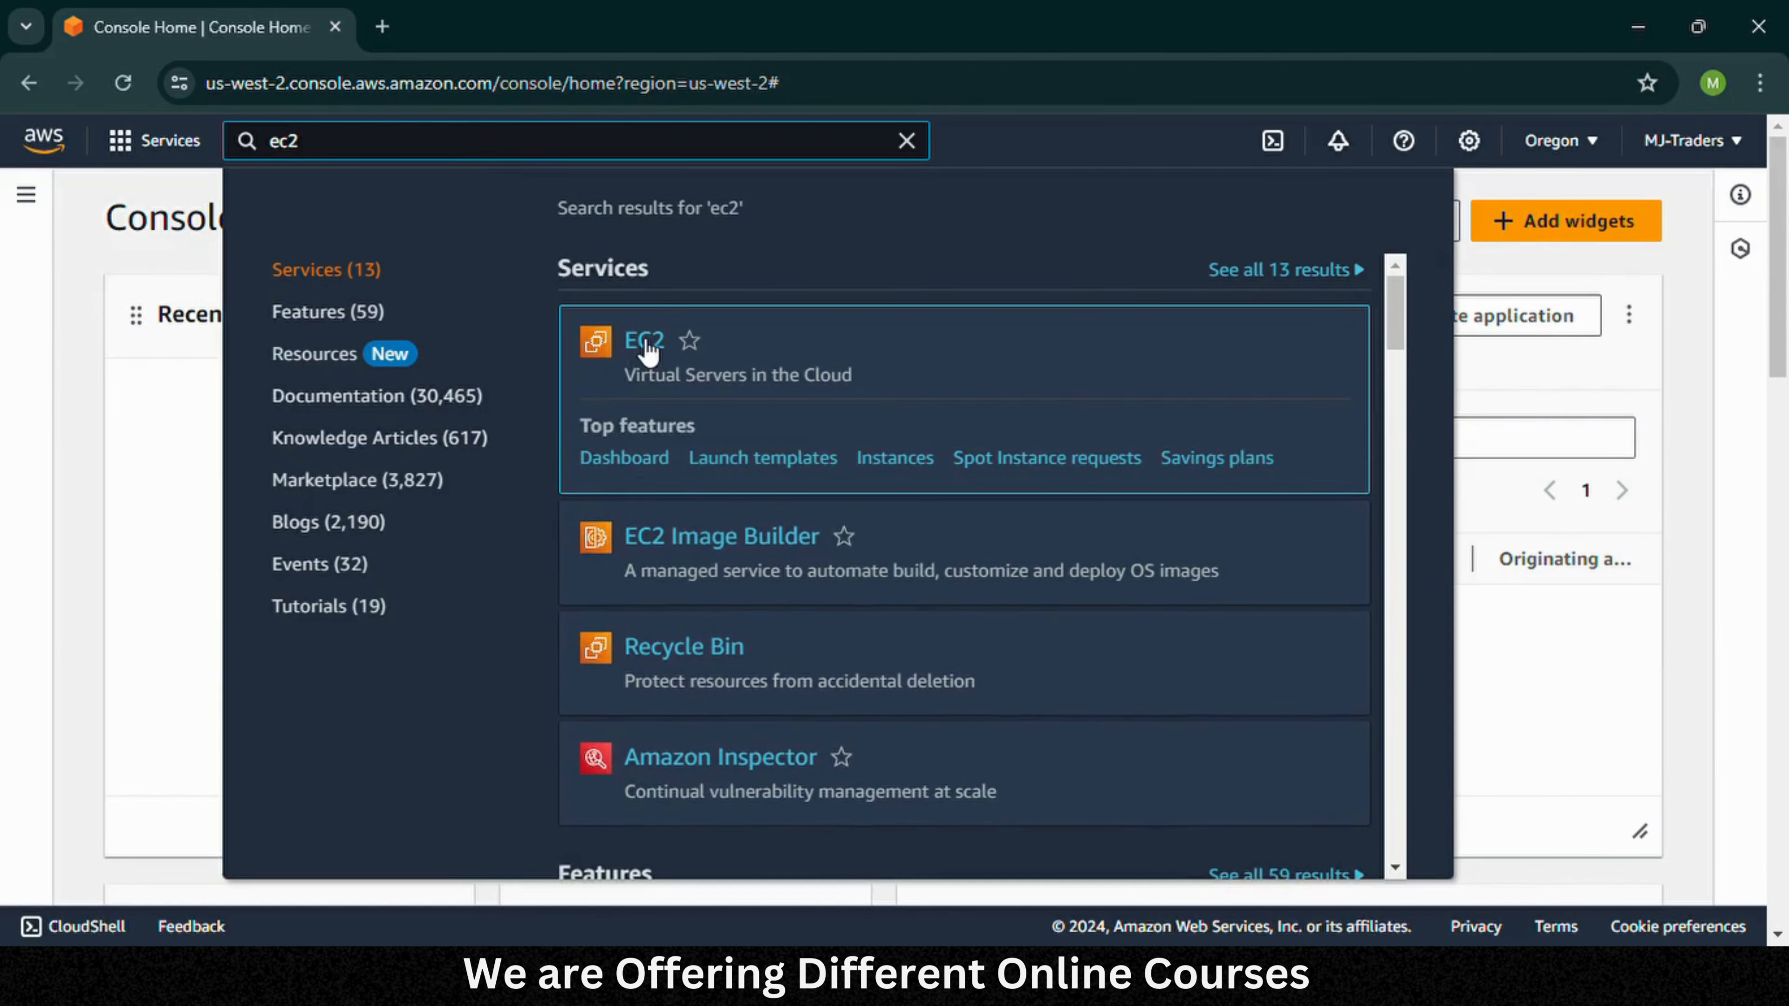
click(647, 352)
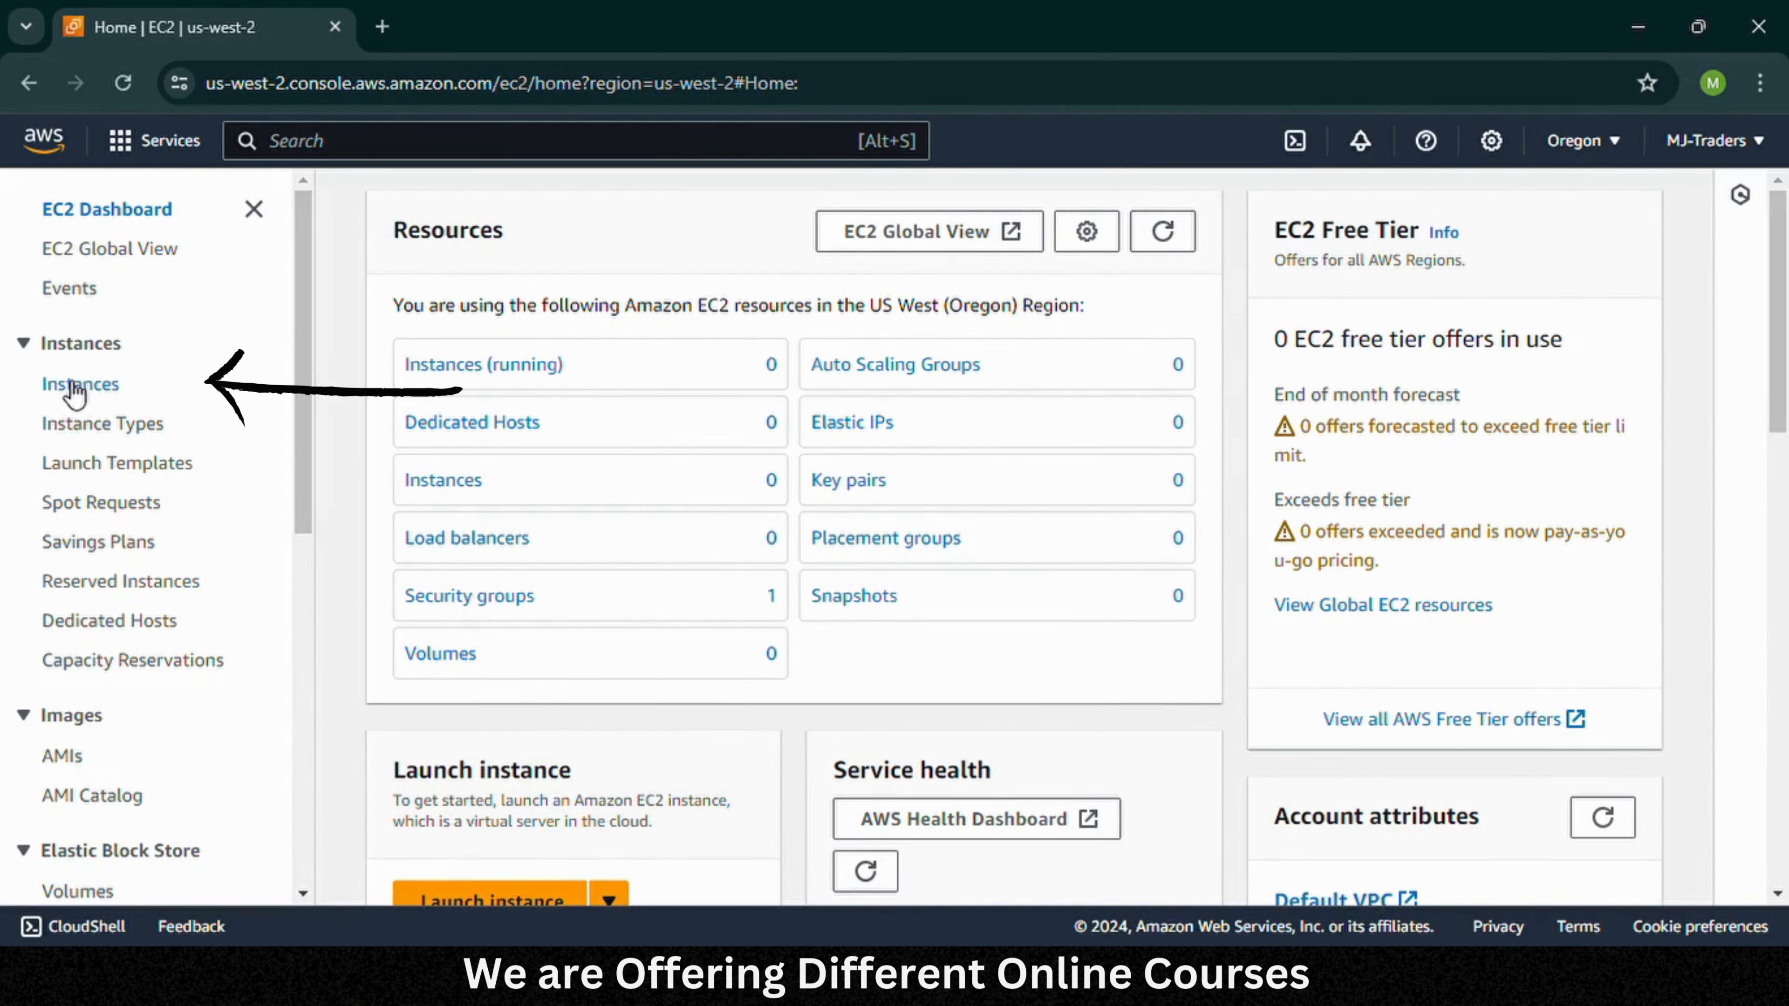
Step: Start launching a new instance from the EC2 instances list and name it mjtraders
click(83, 388)
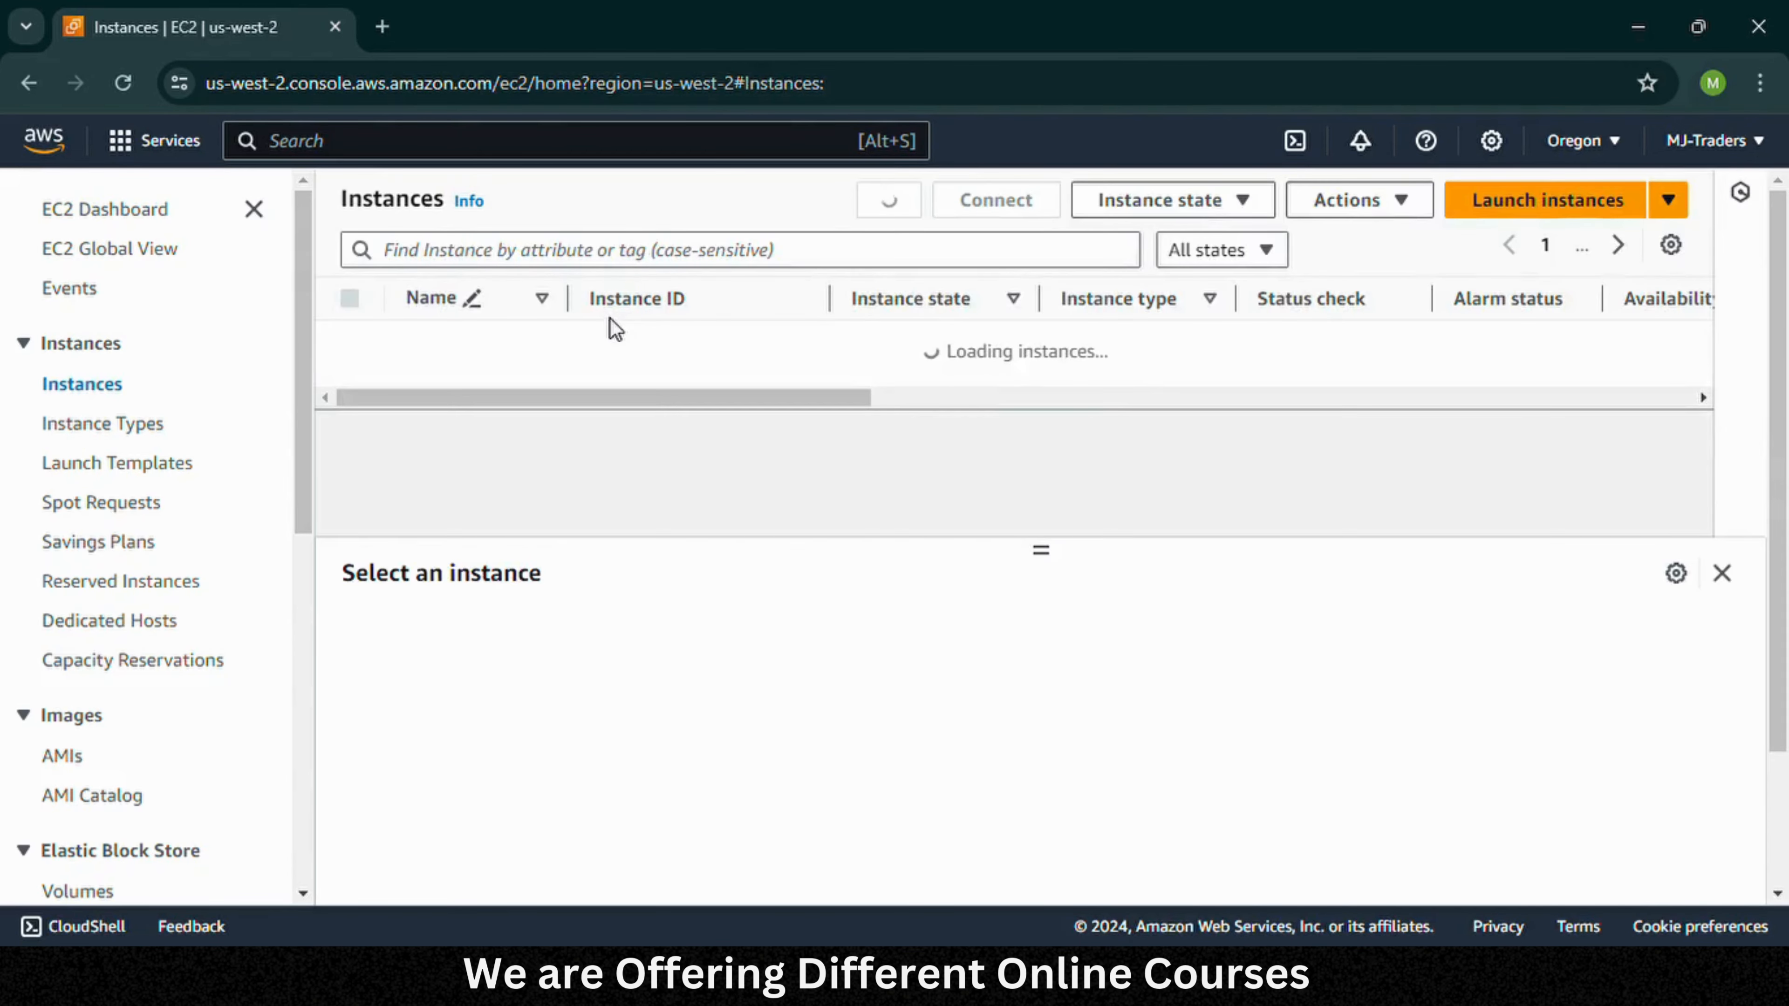
click(1484, 205)
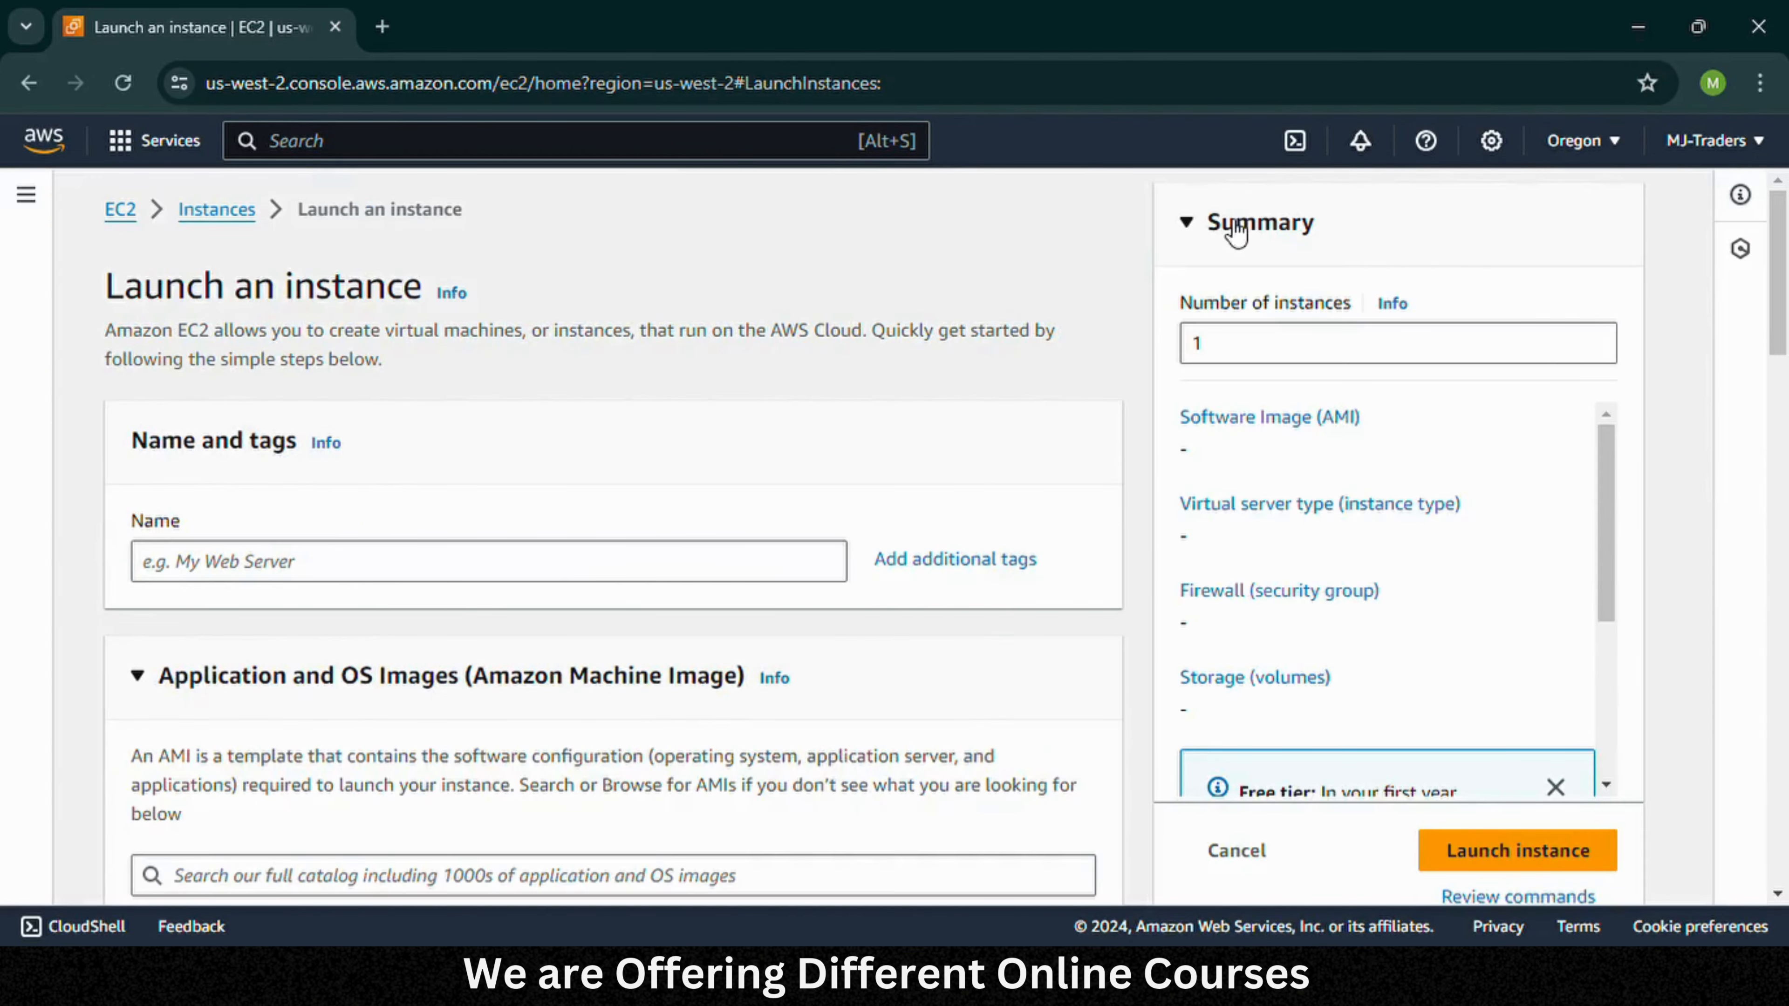
click(679, 557)
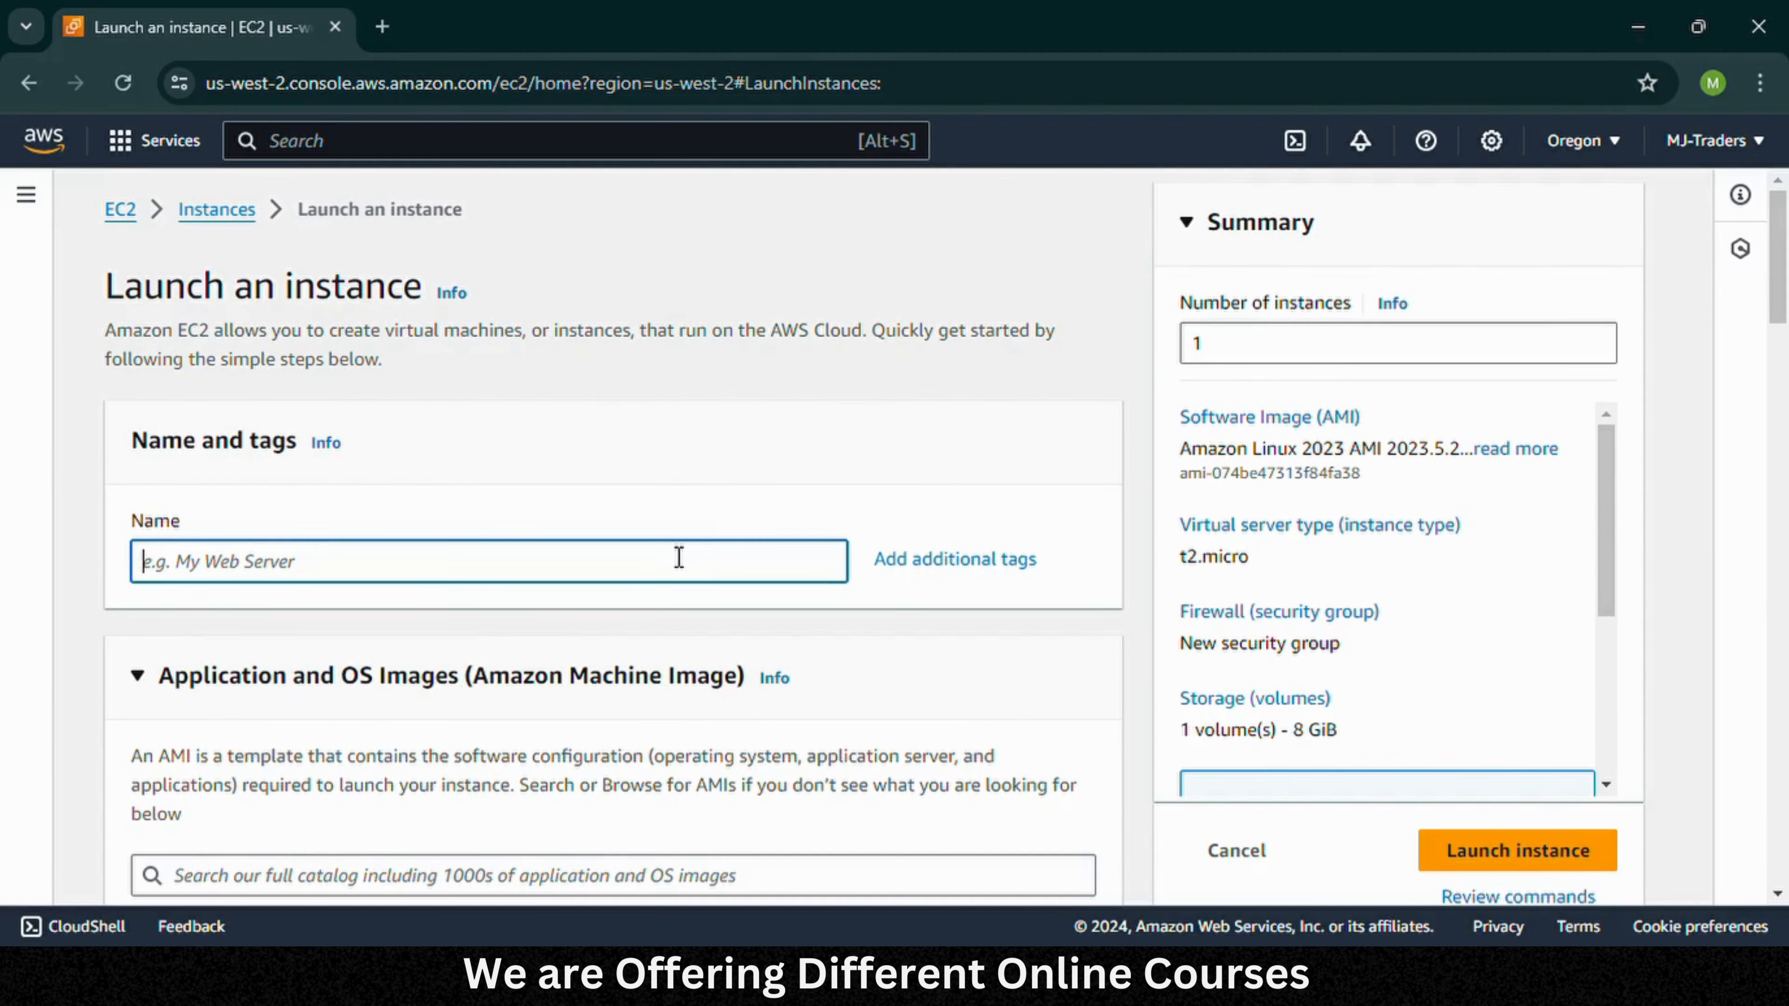
text(mjtra)
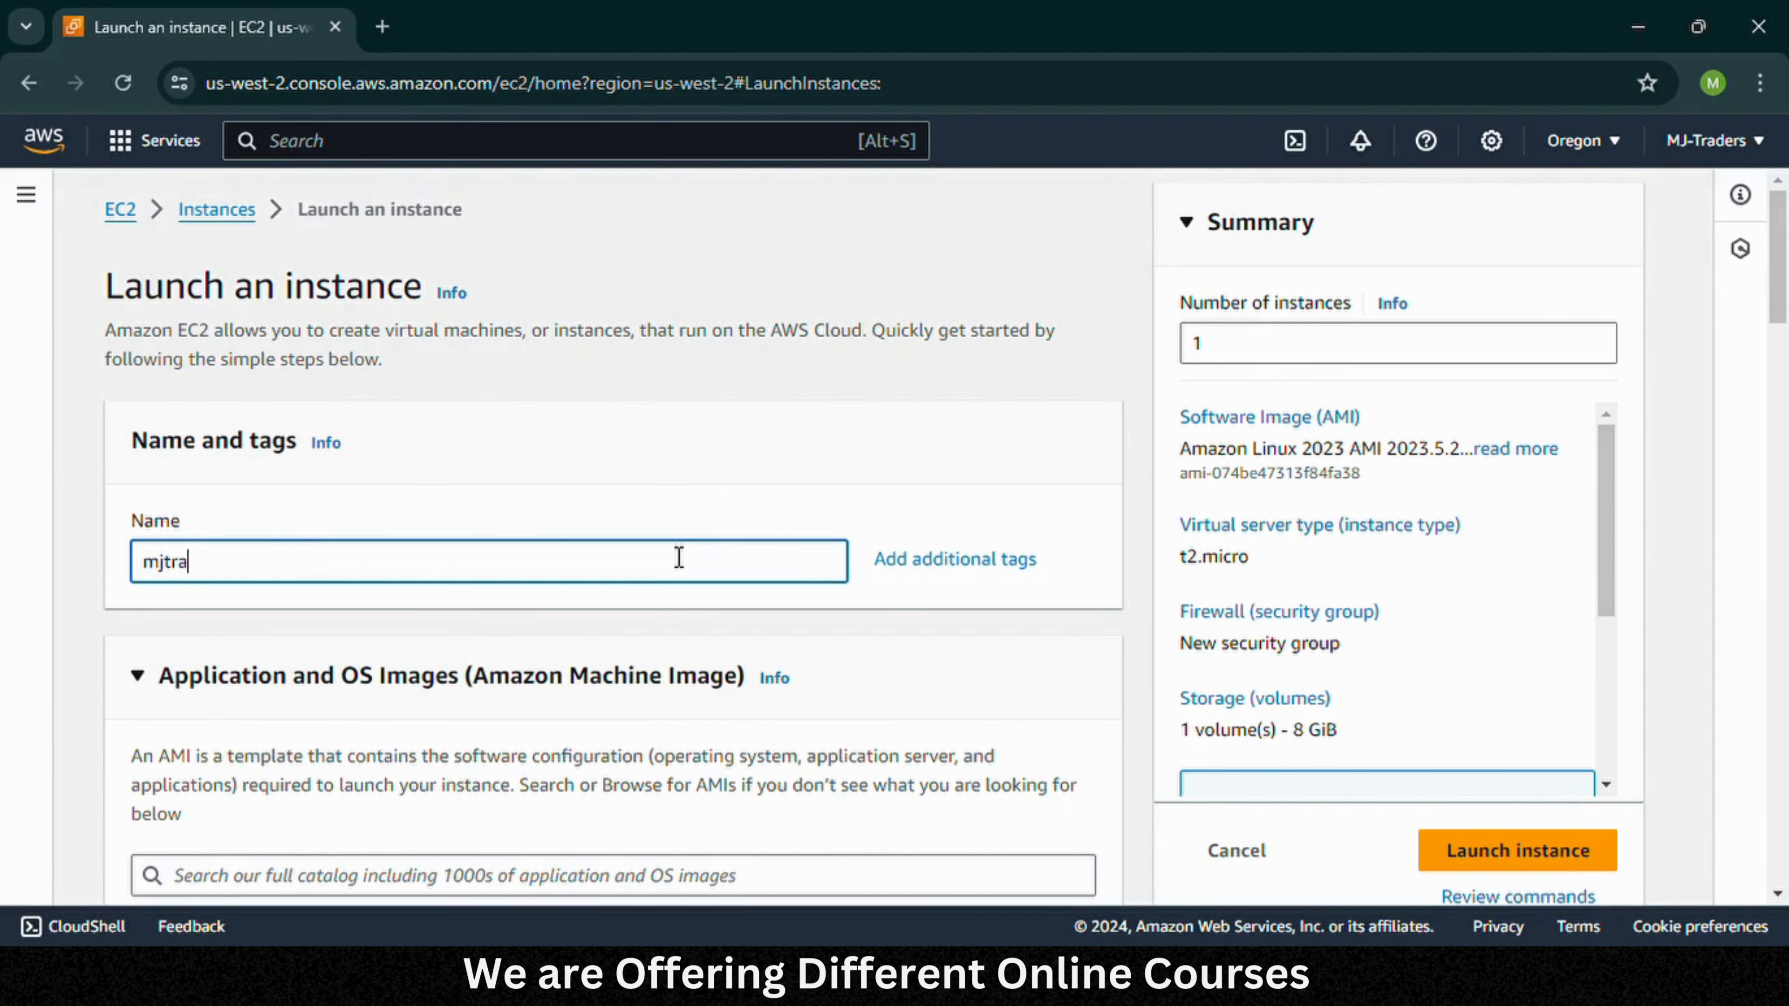
text(ders)
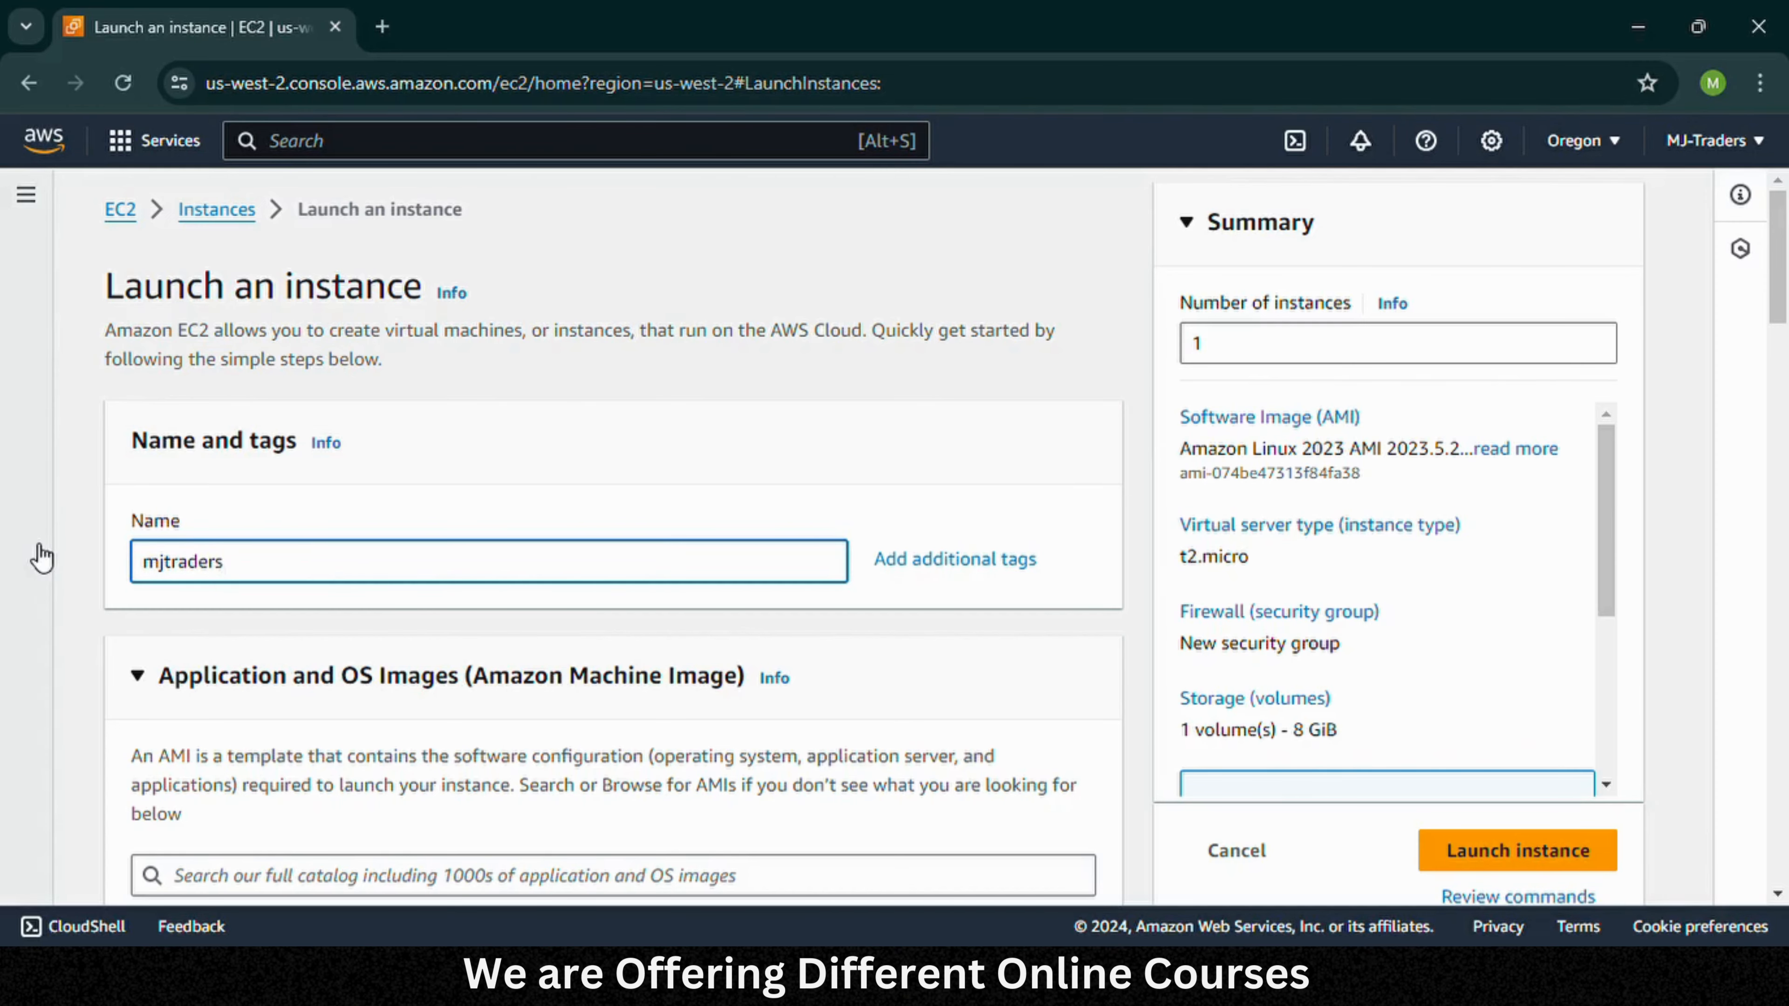
click(80, 554)
Step: Choose Windows as the operating system with the Microsoft Windows Server 2022 Base image for the instance
scroll(80, 554, down, 6)
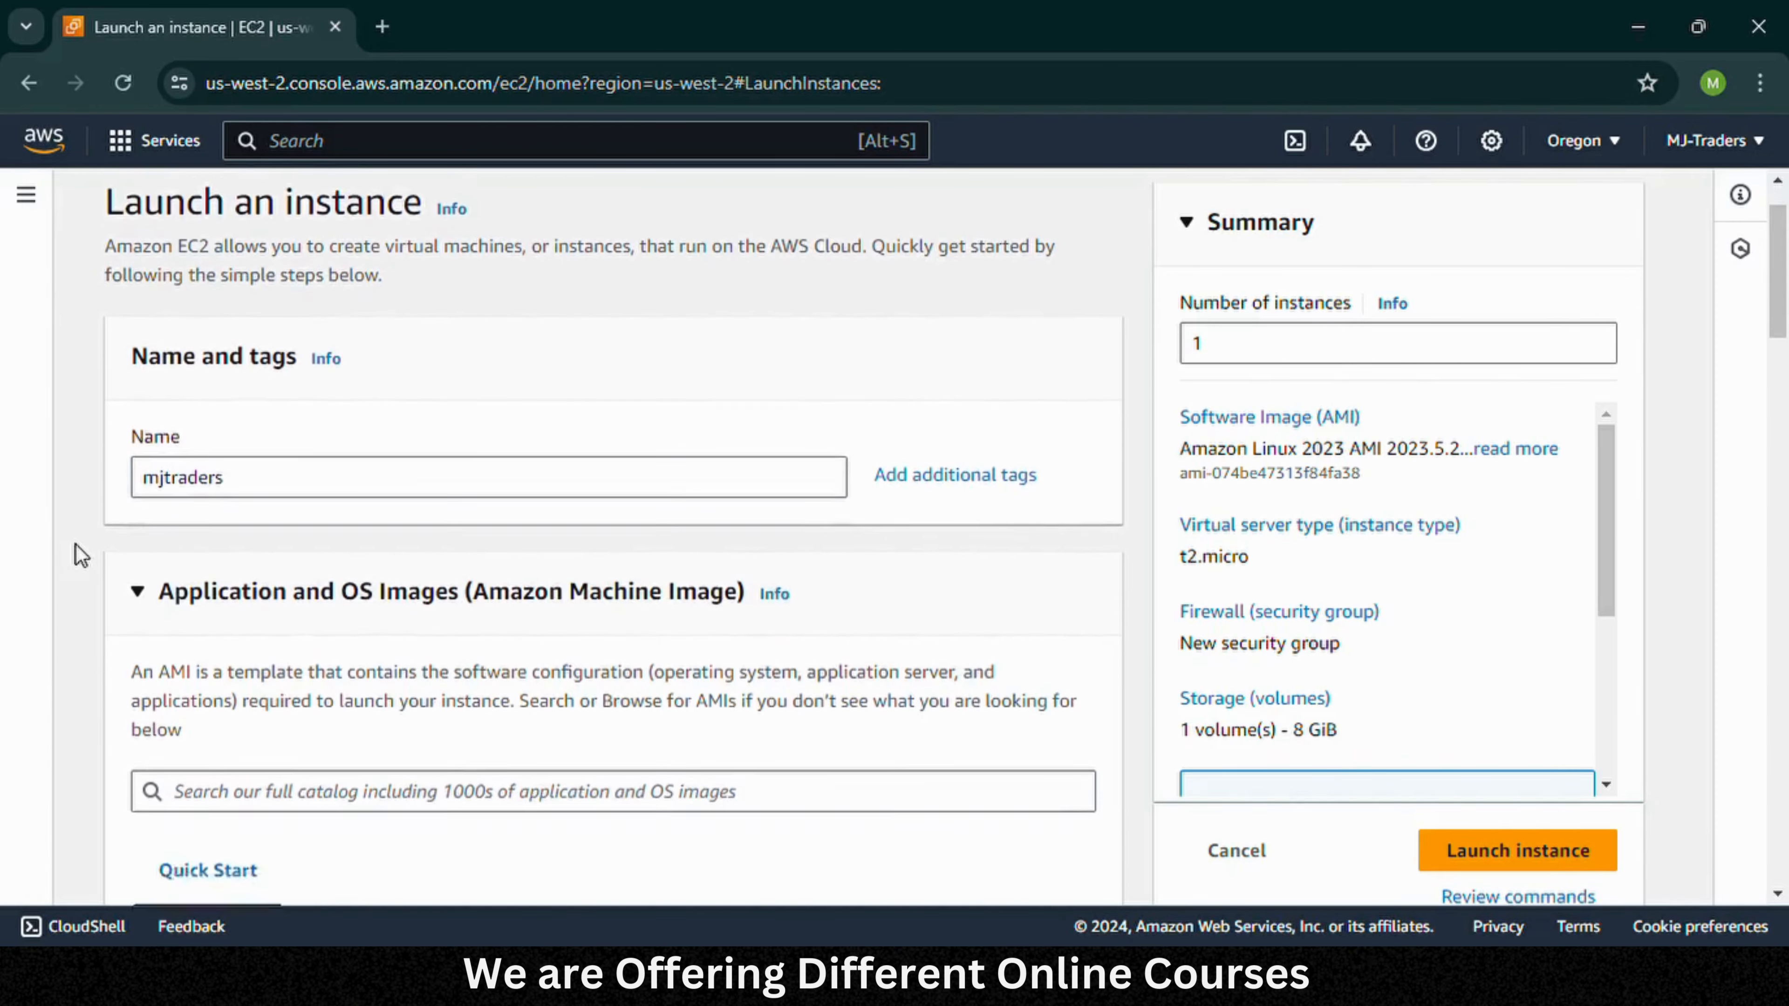
scroll(79, 554, down, 4)
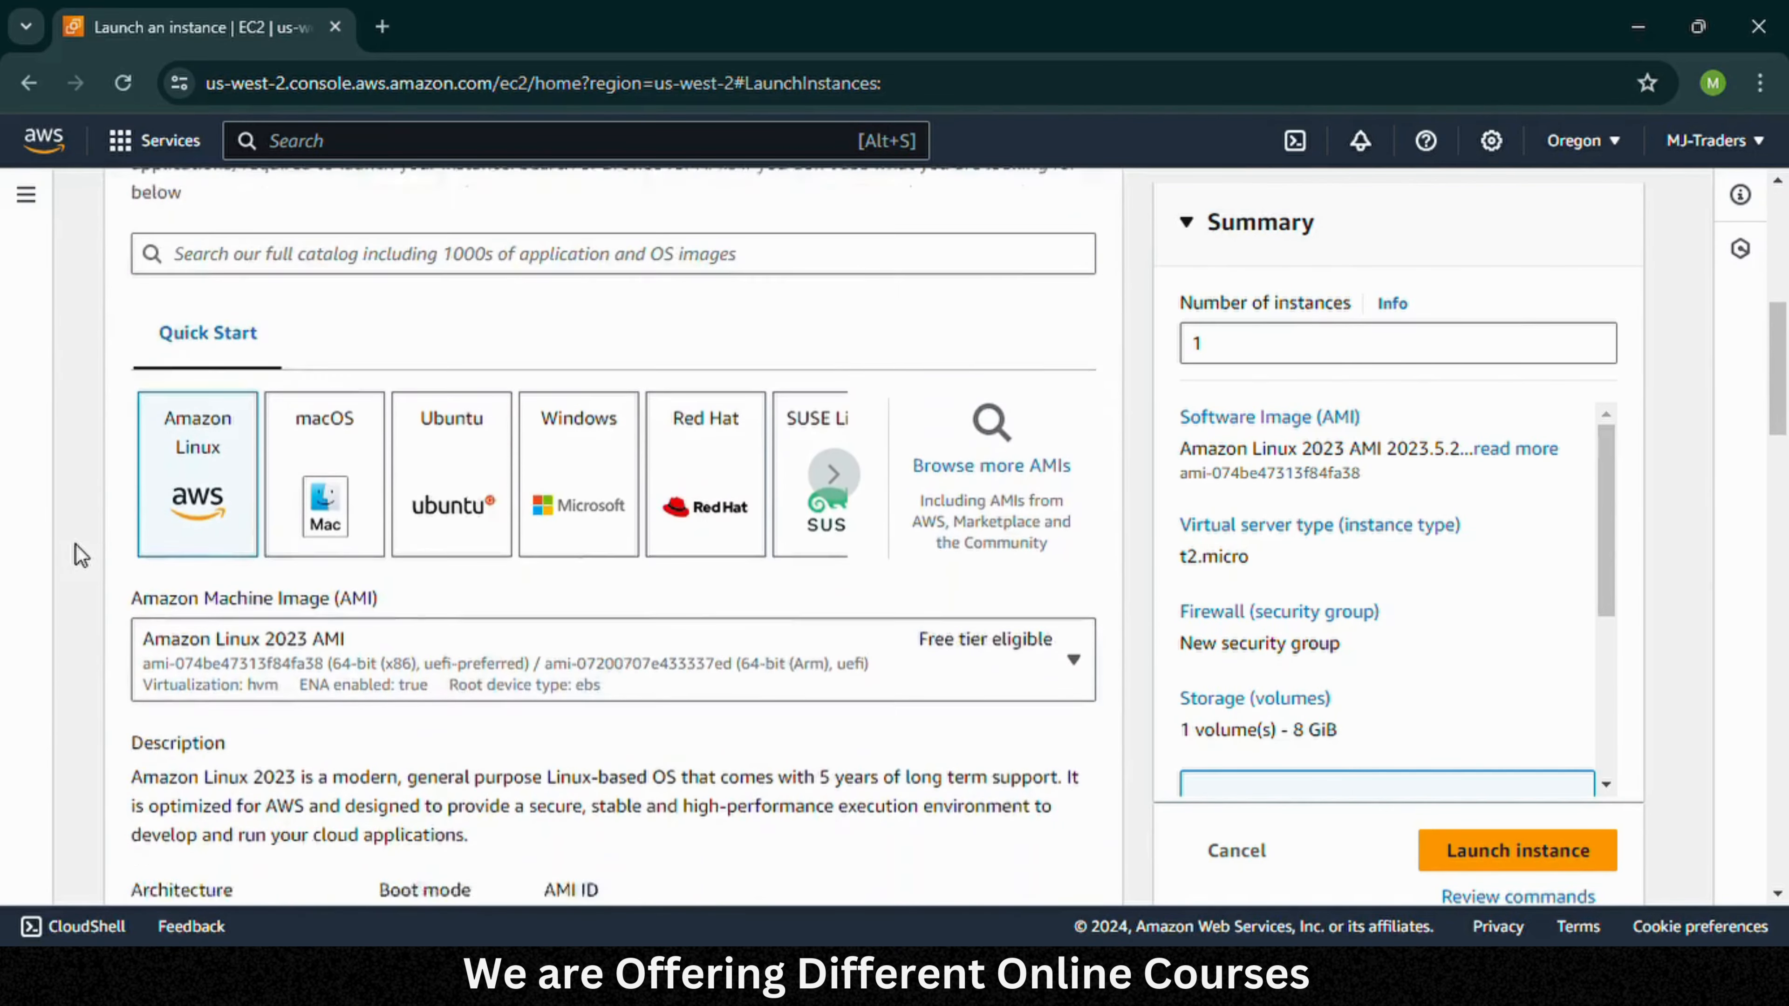
click(546, 421)
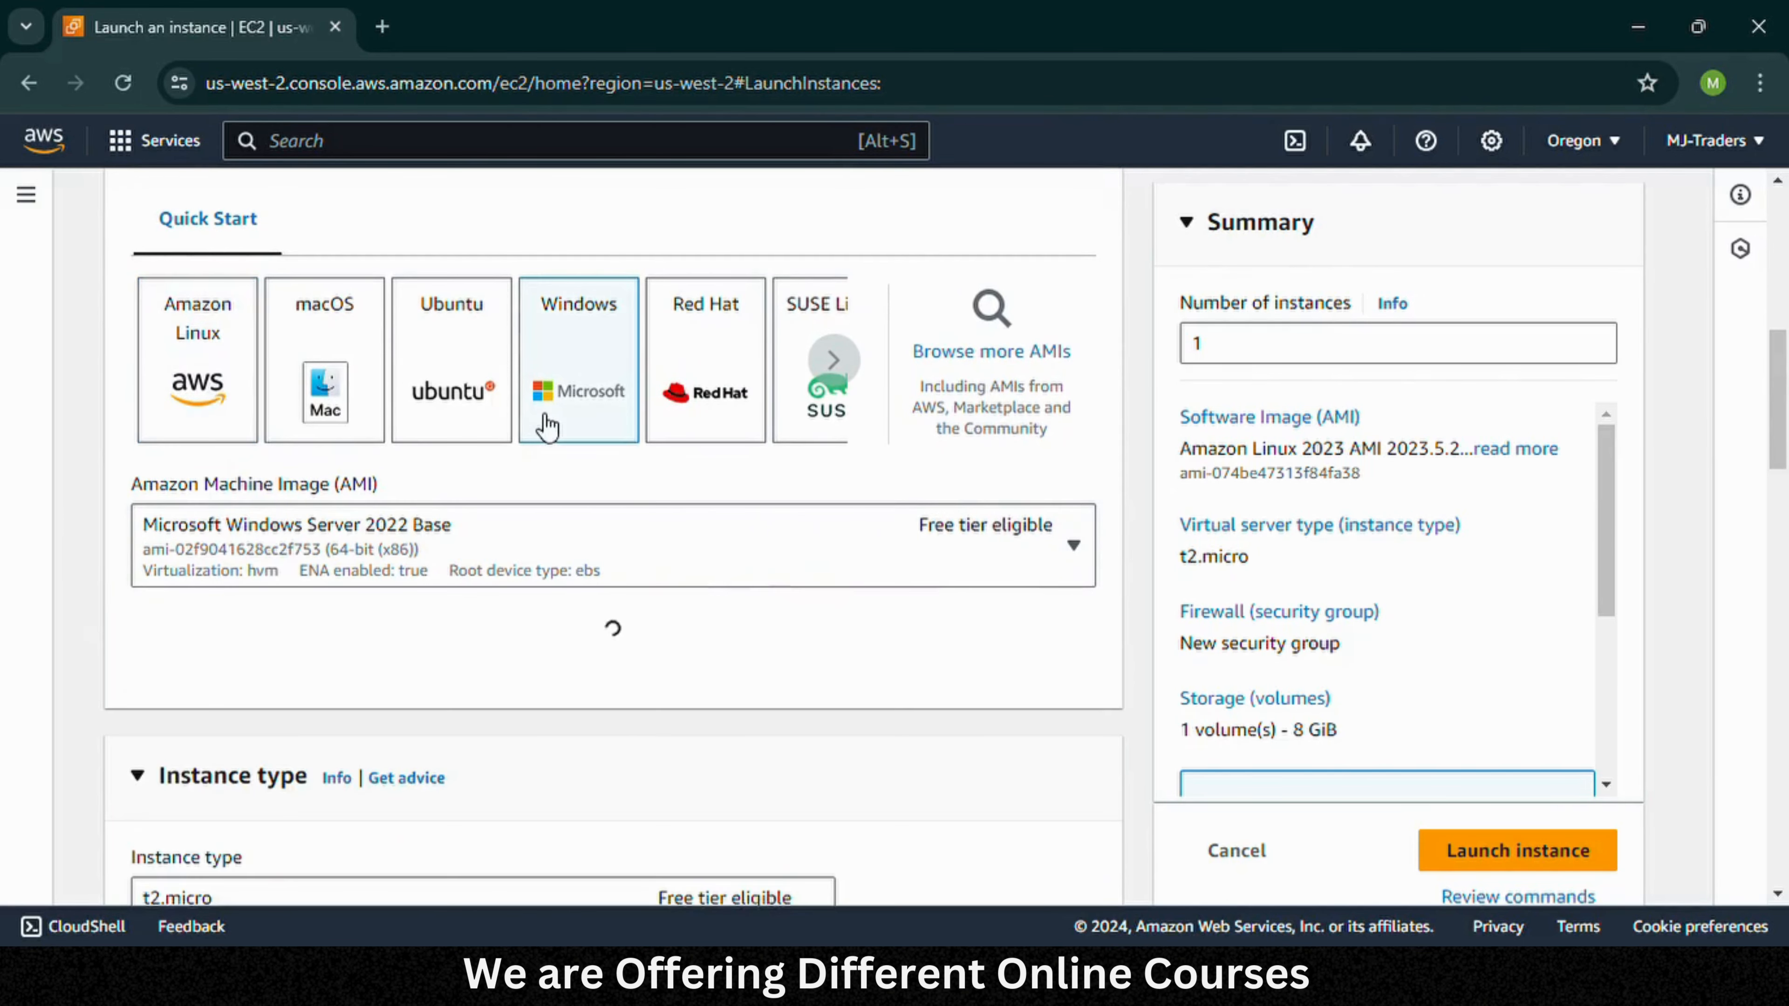
scroll(606, 318, down, 1)
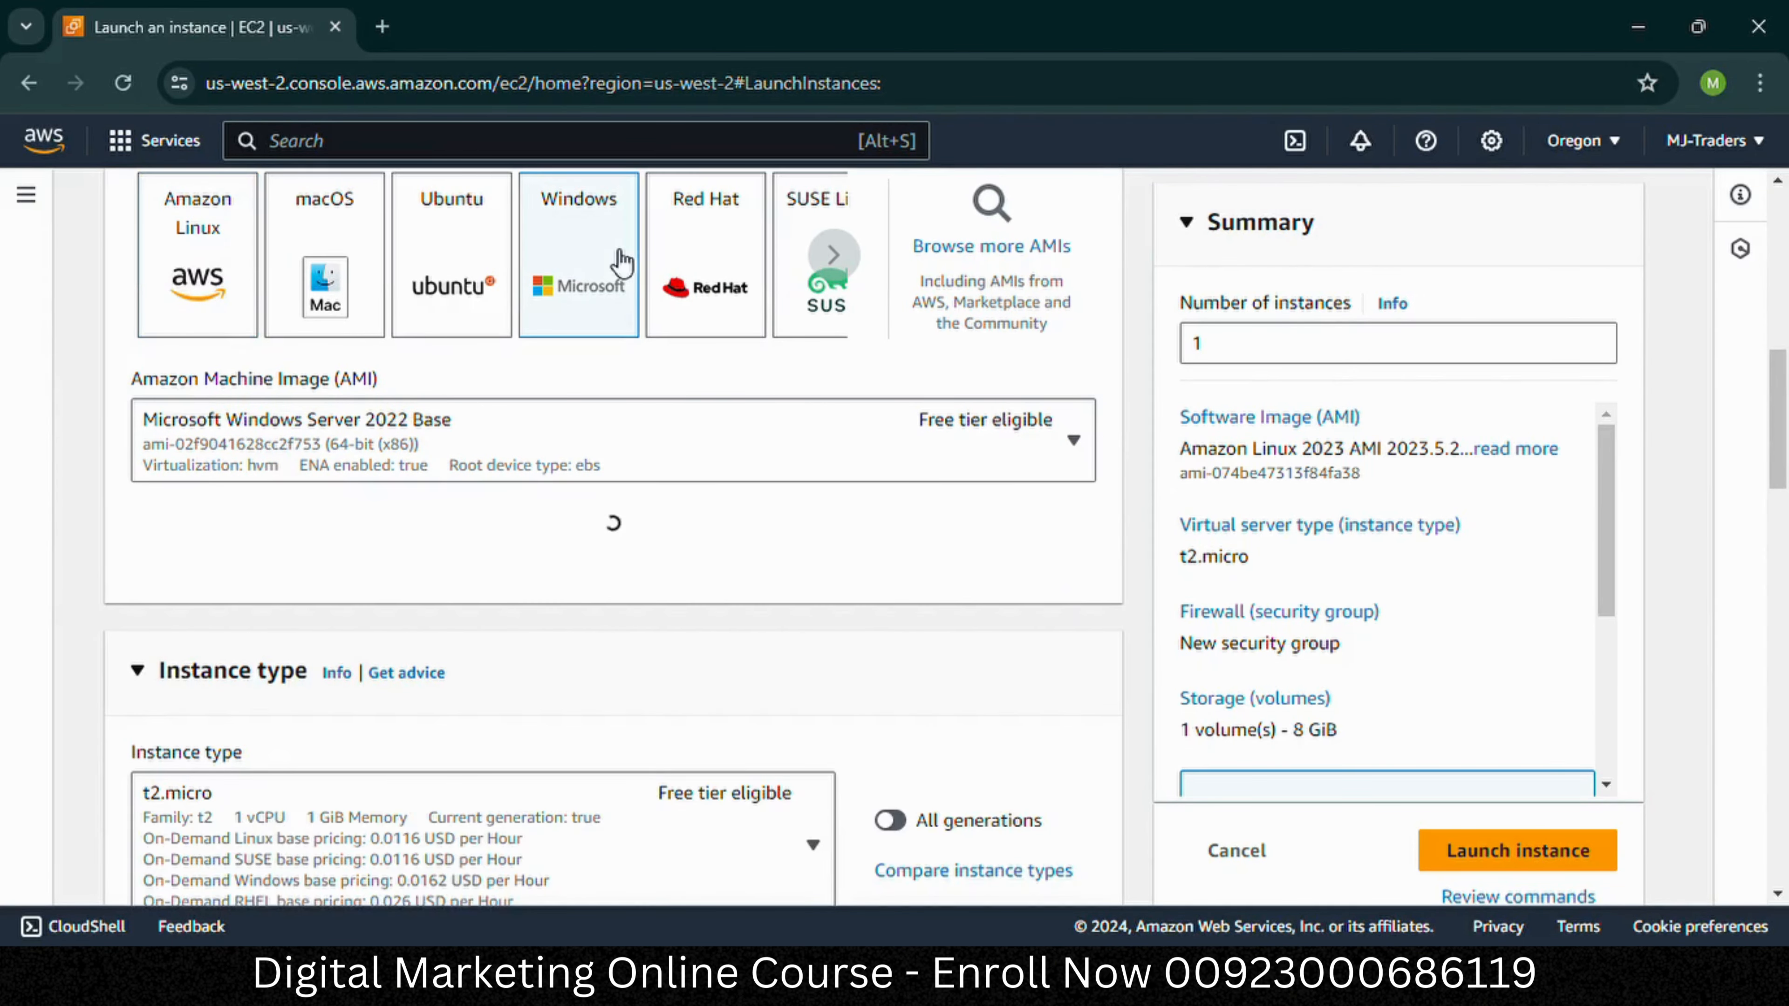
click(497, 430)
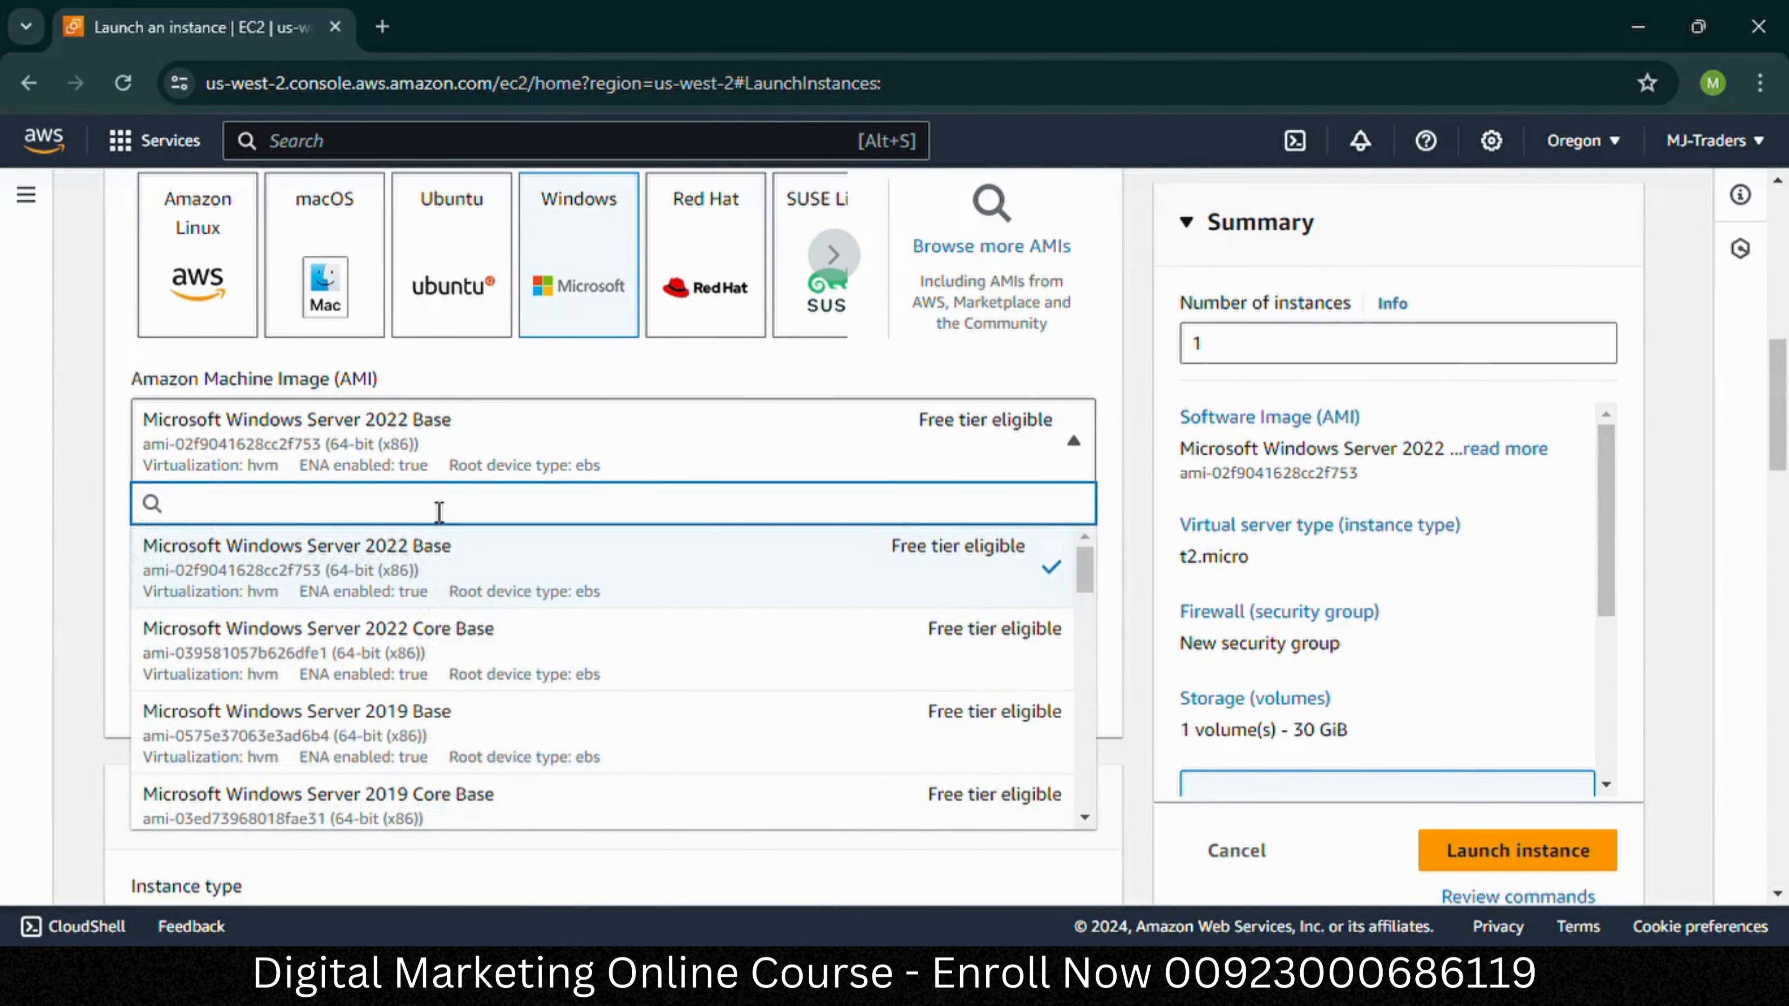
click(392, 569)
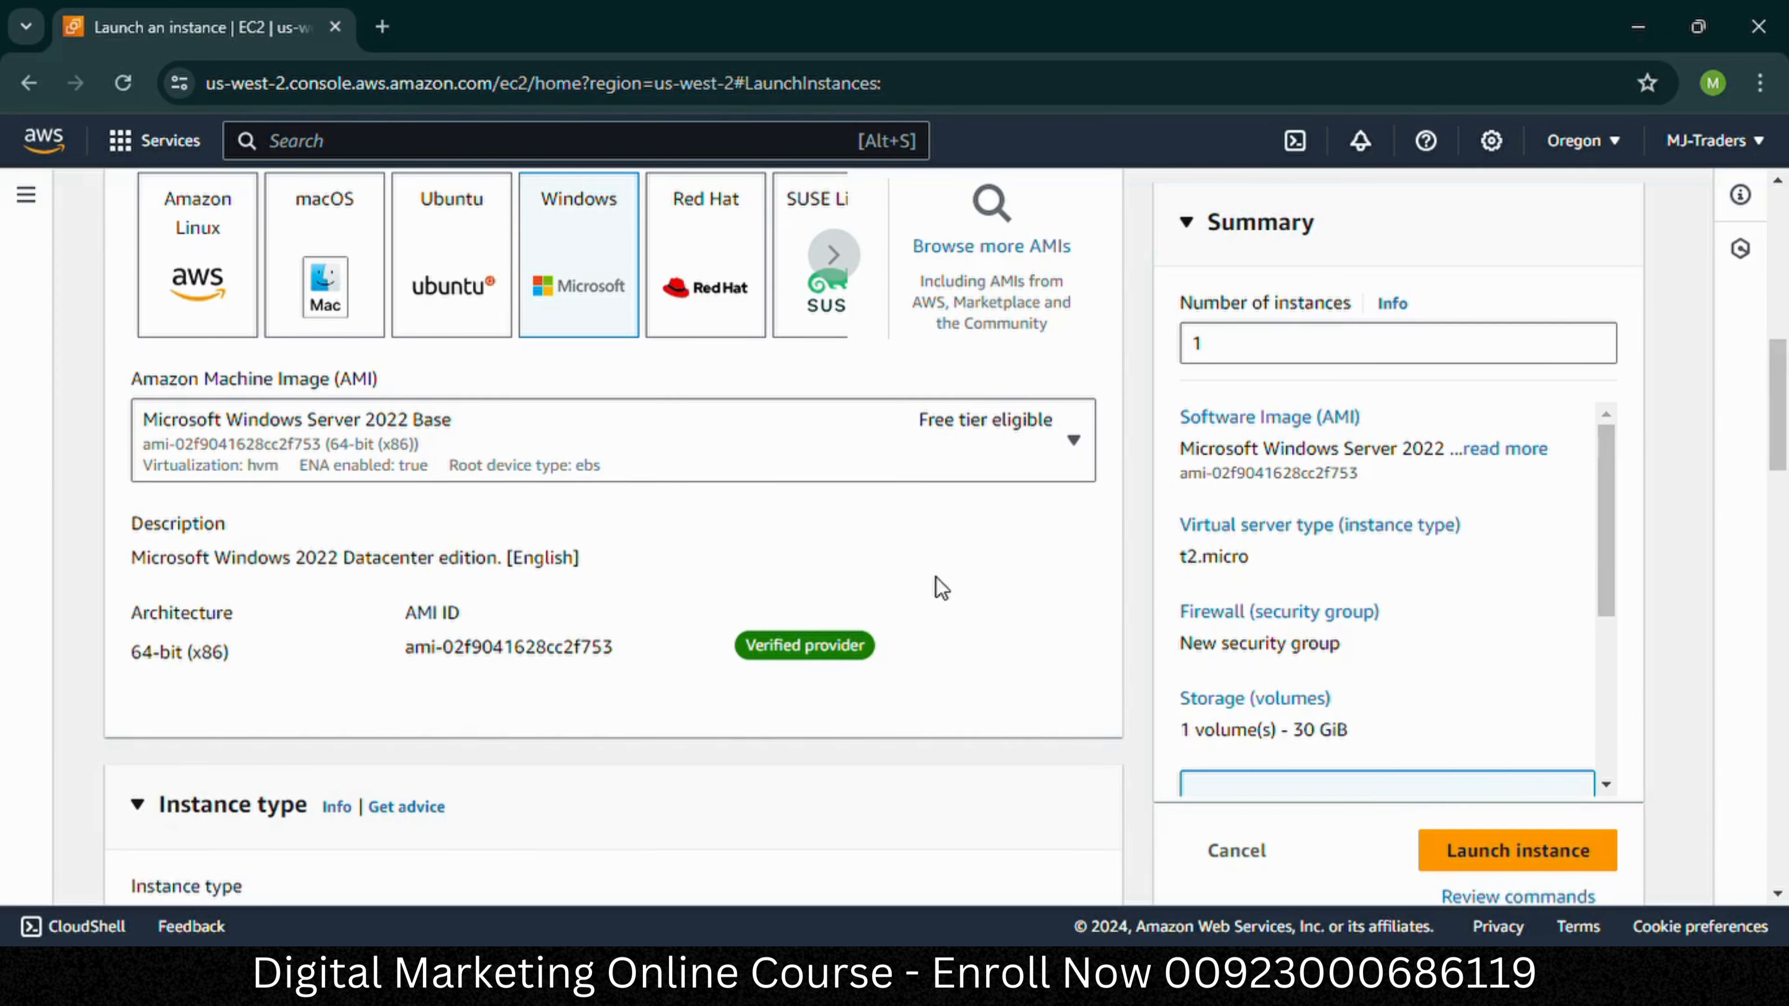
click(1047, 439)
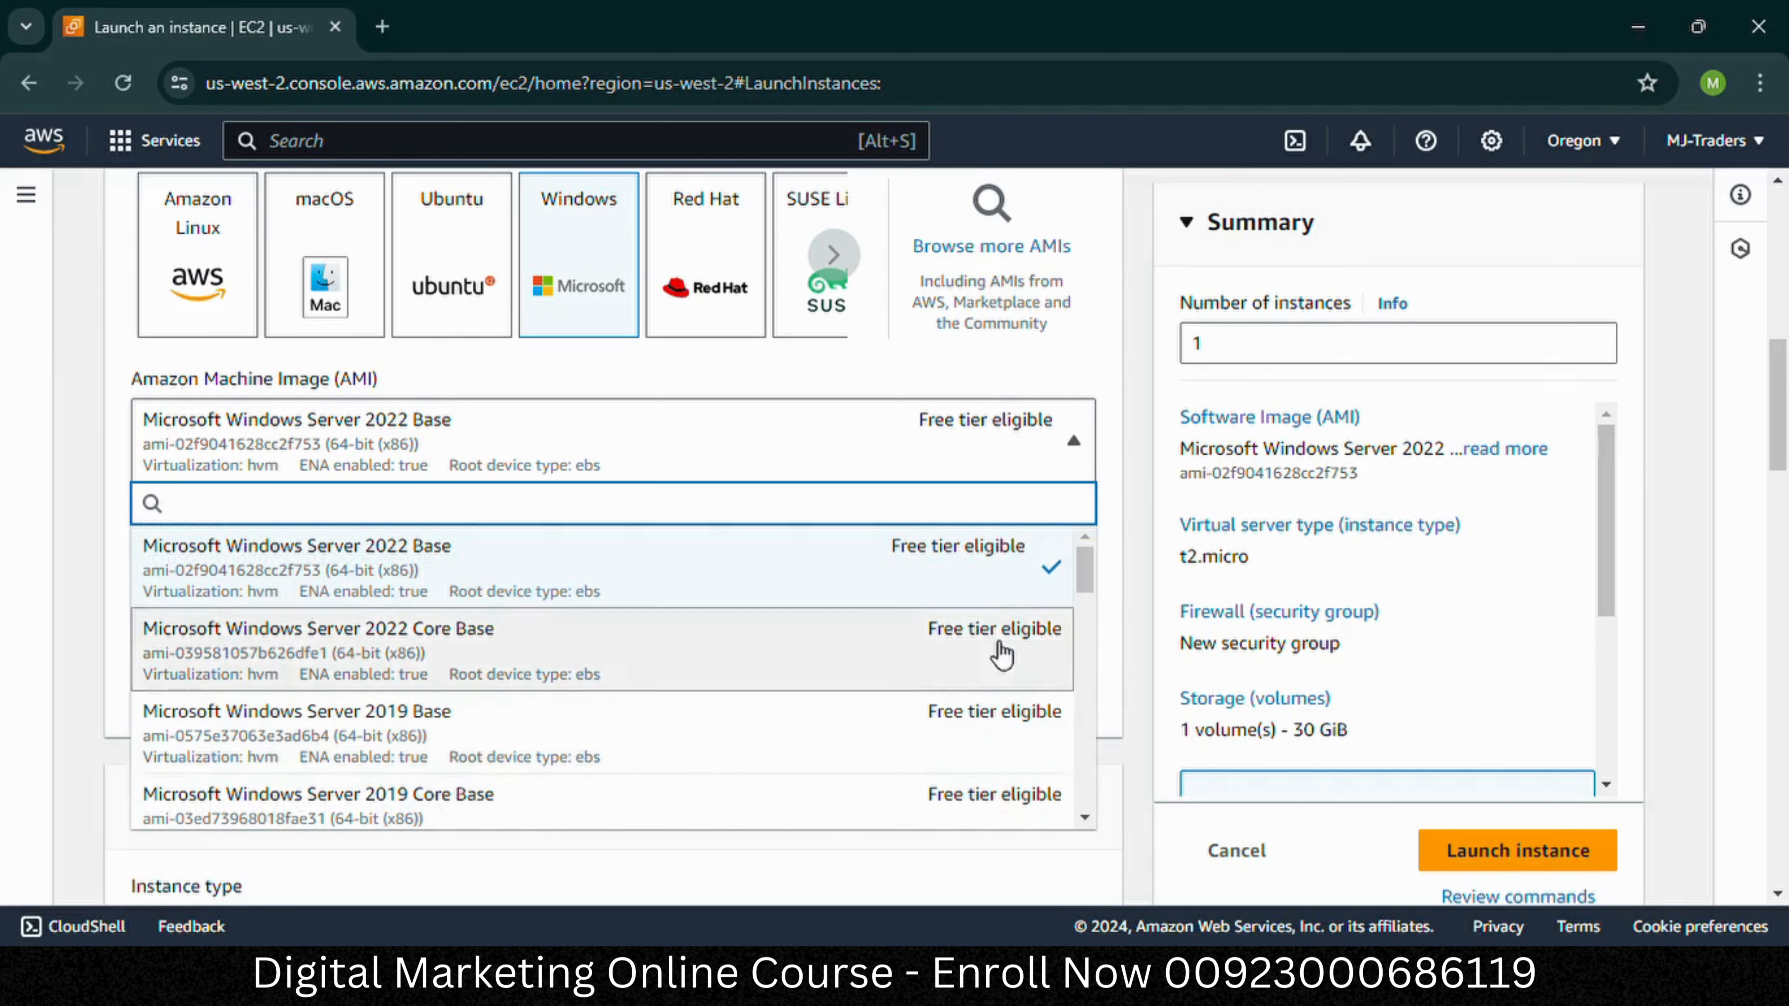
drag(1088, 573, 1088, 522)
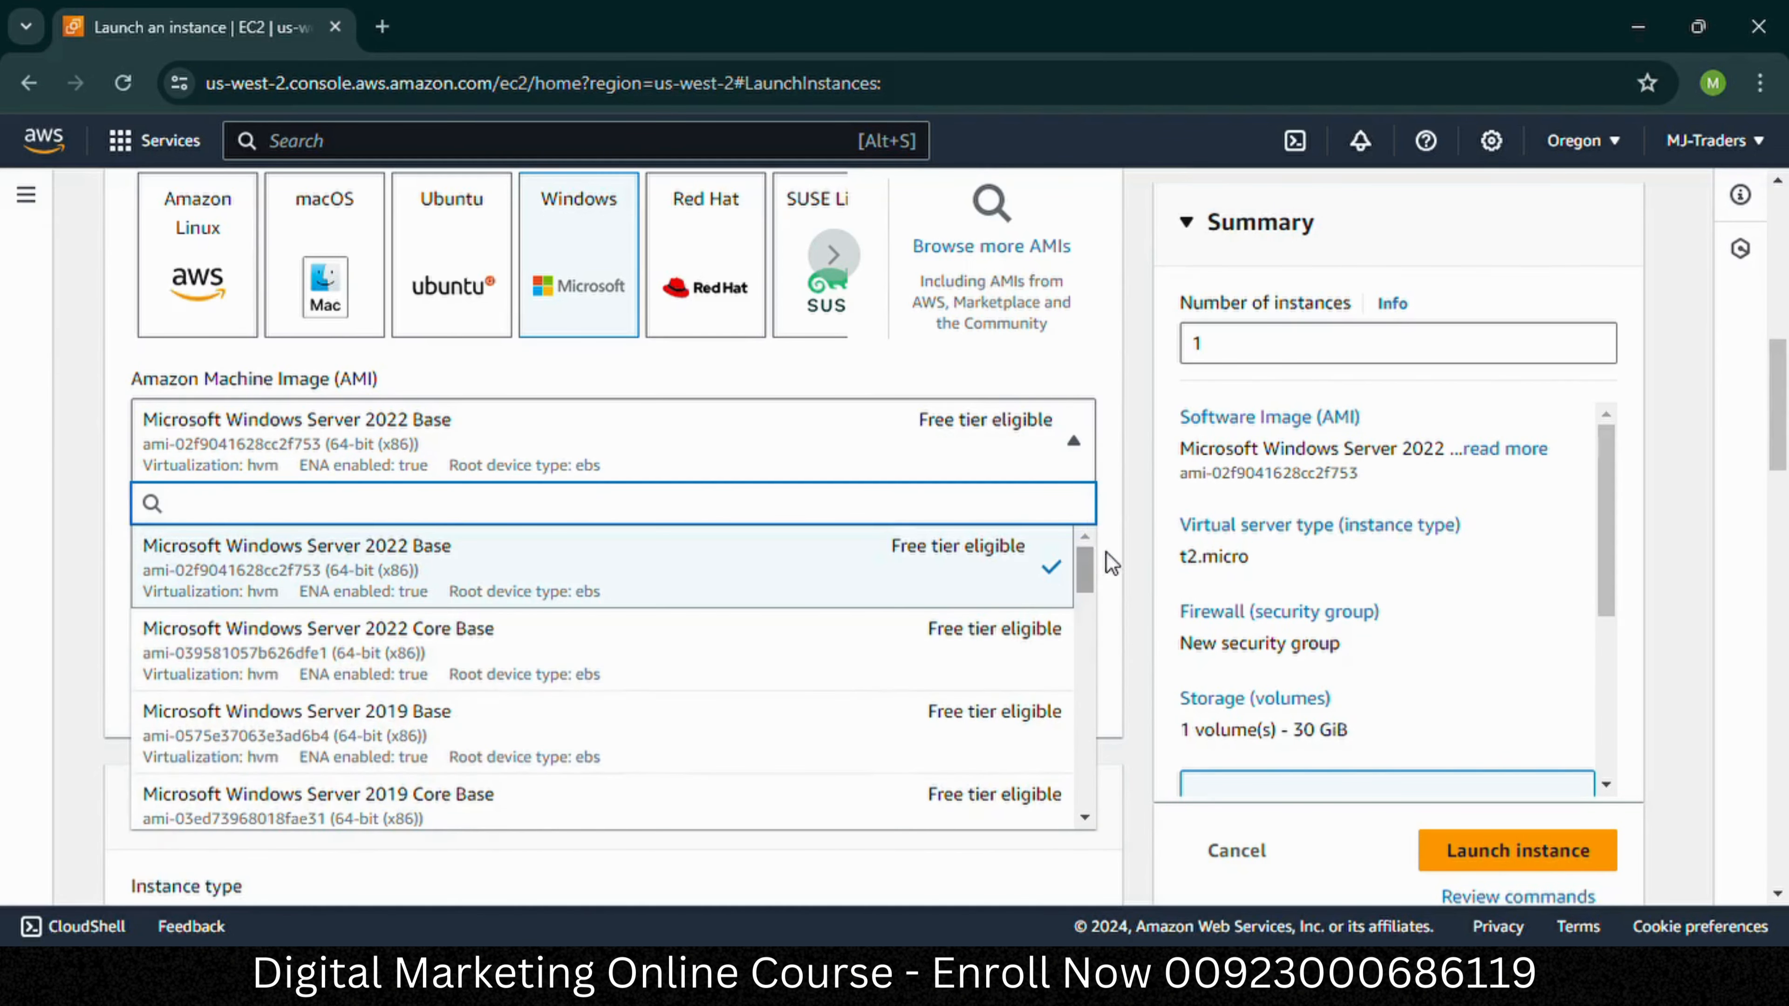
click(1115, 519)
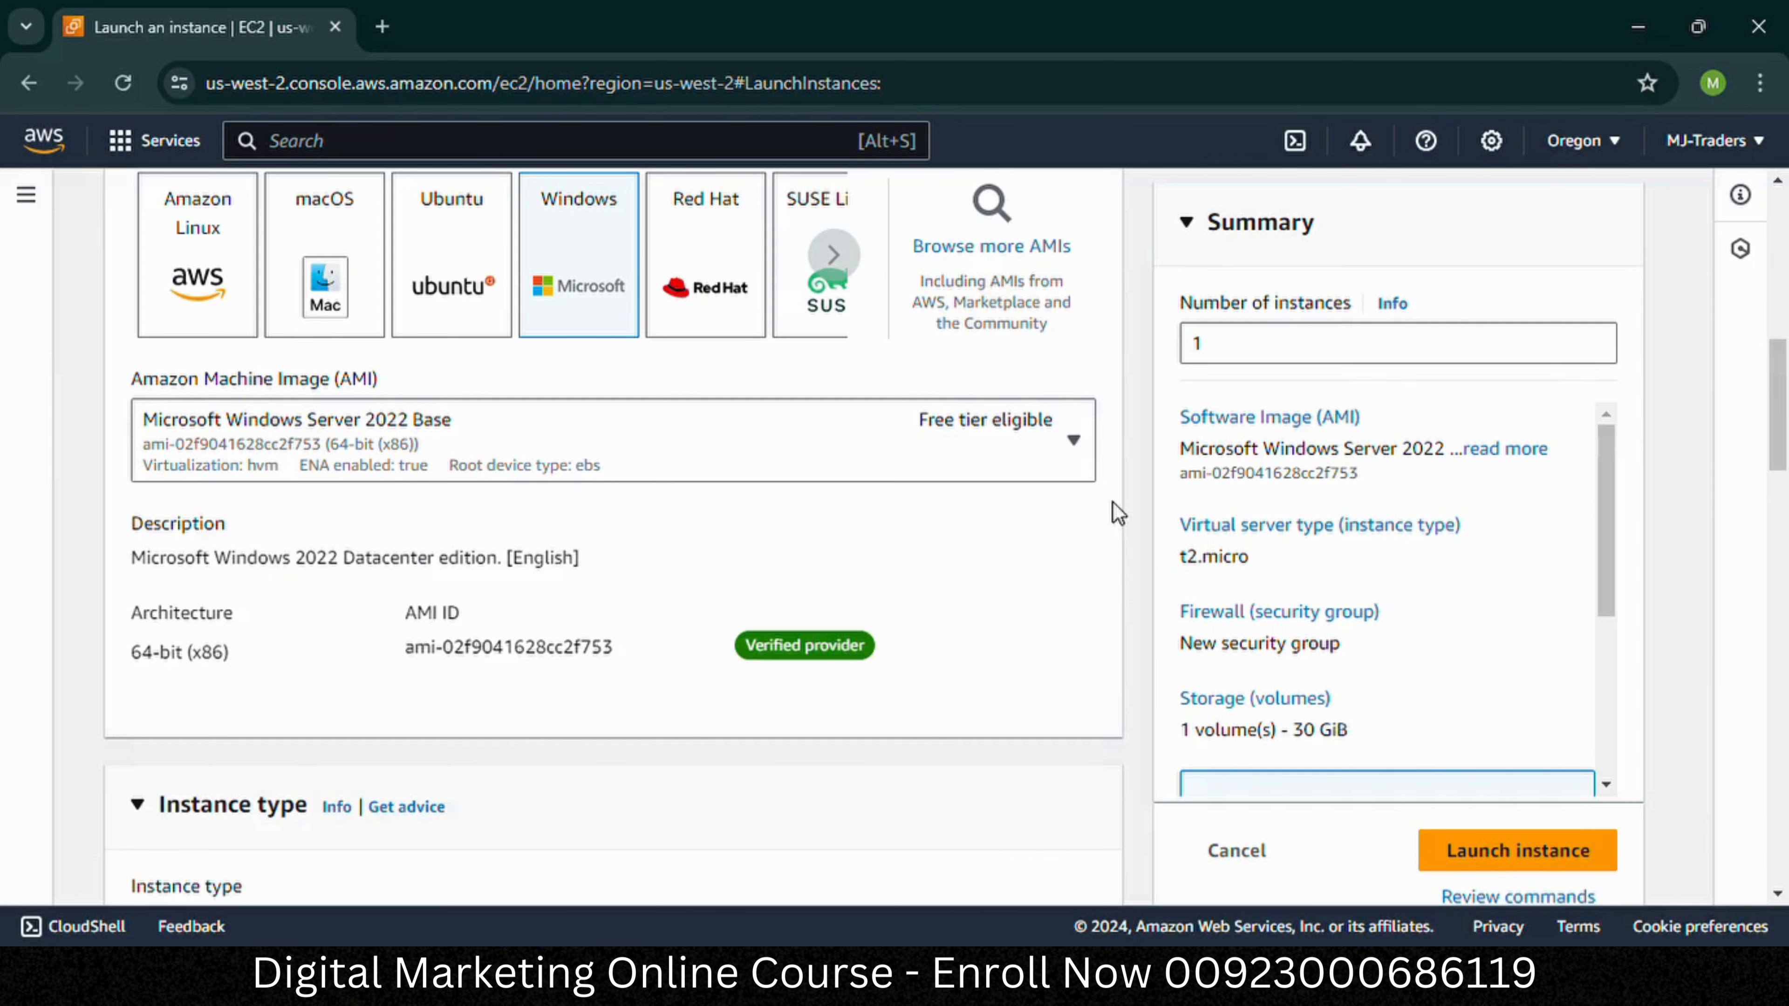
Step: Select the free tier eligible t2.micro as the instance type
scroll(1113, 503, down, 8)
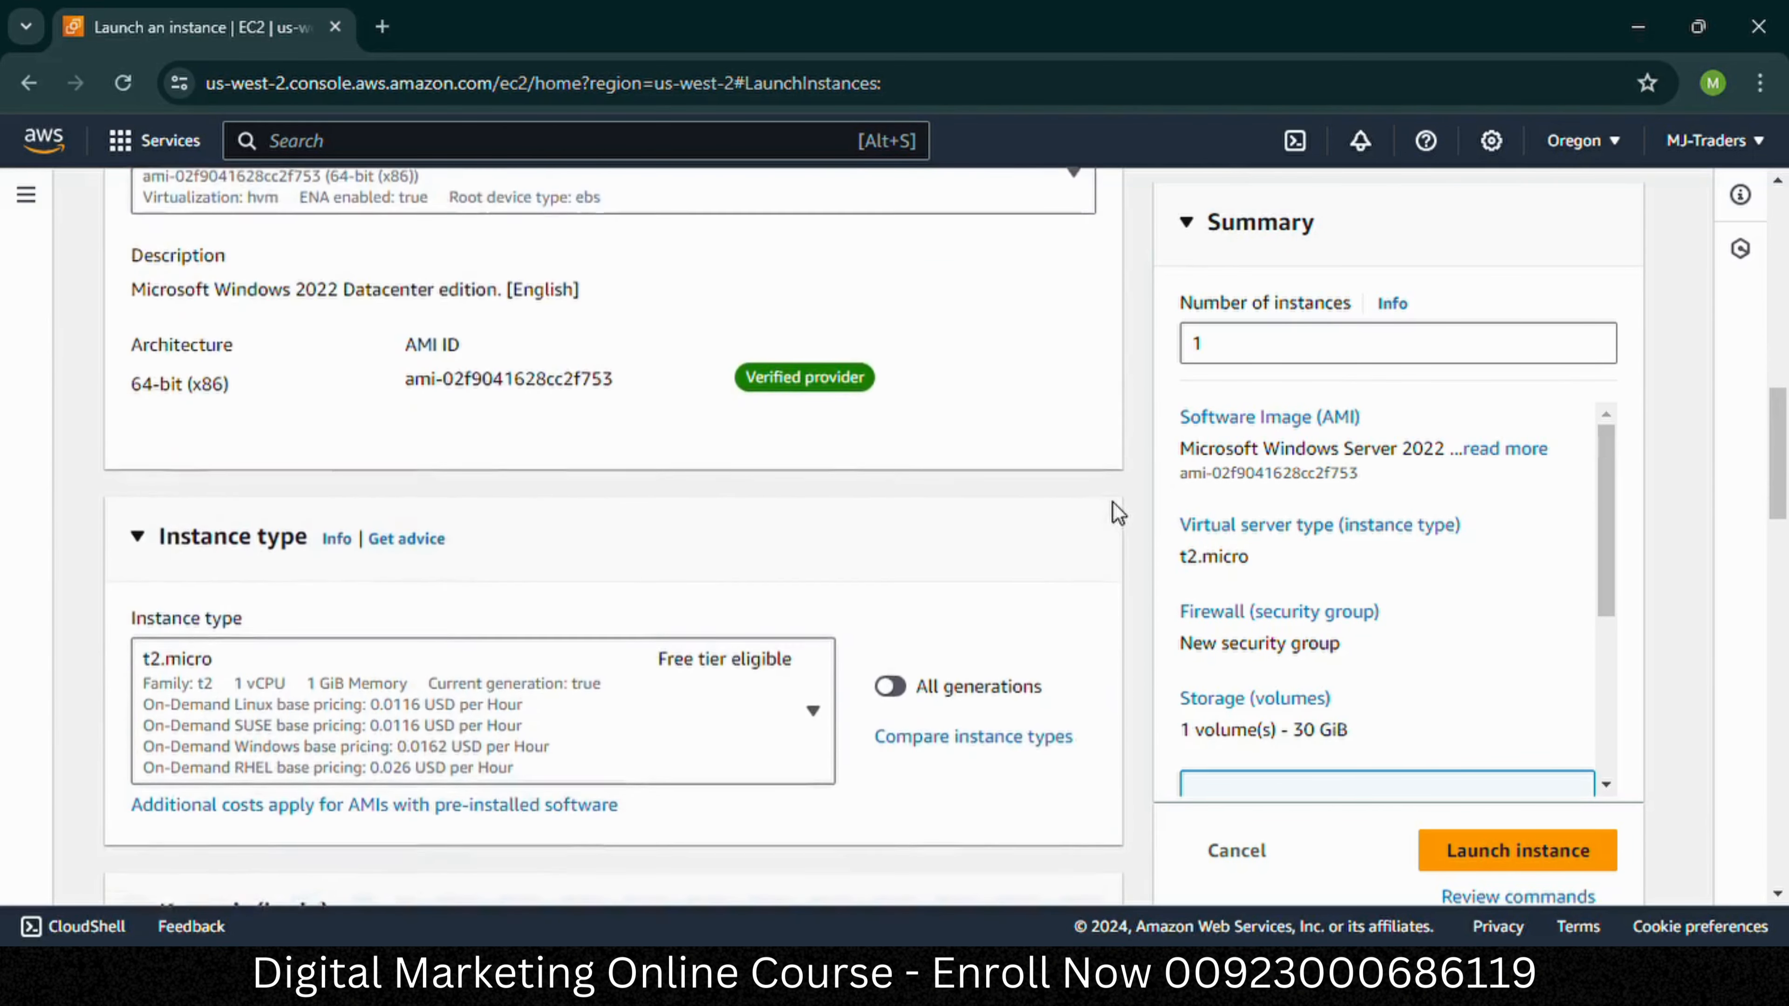
scroll(1113, 500, down, 2)
scroll(1113, 500, up, 1)
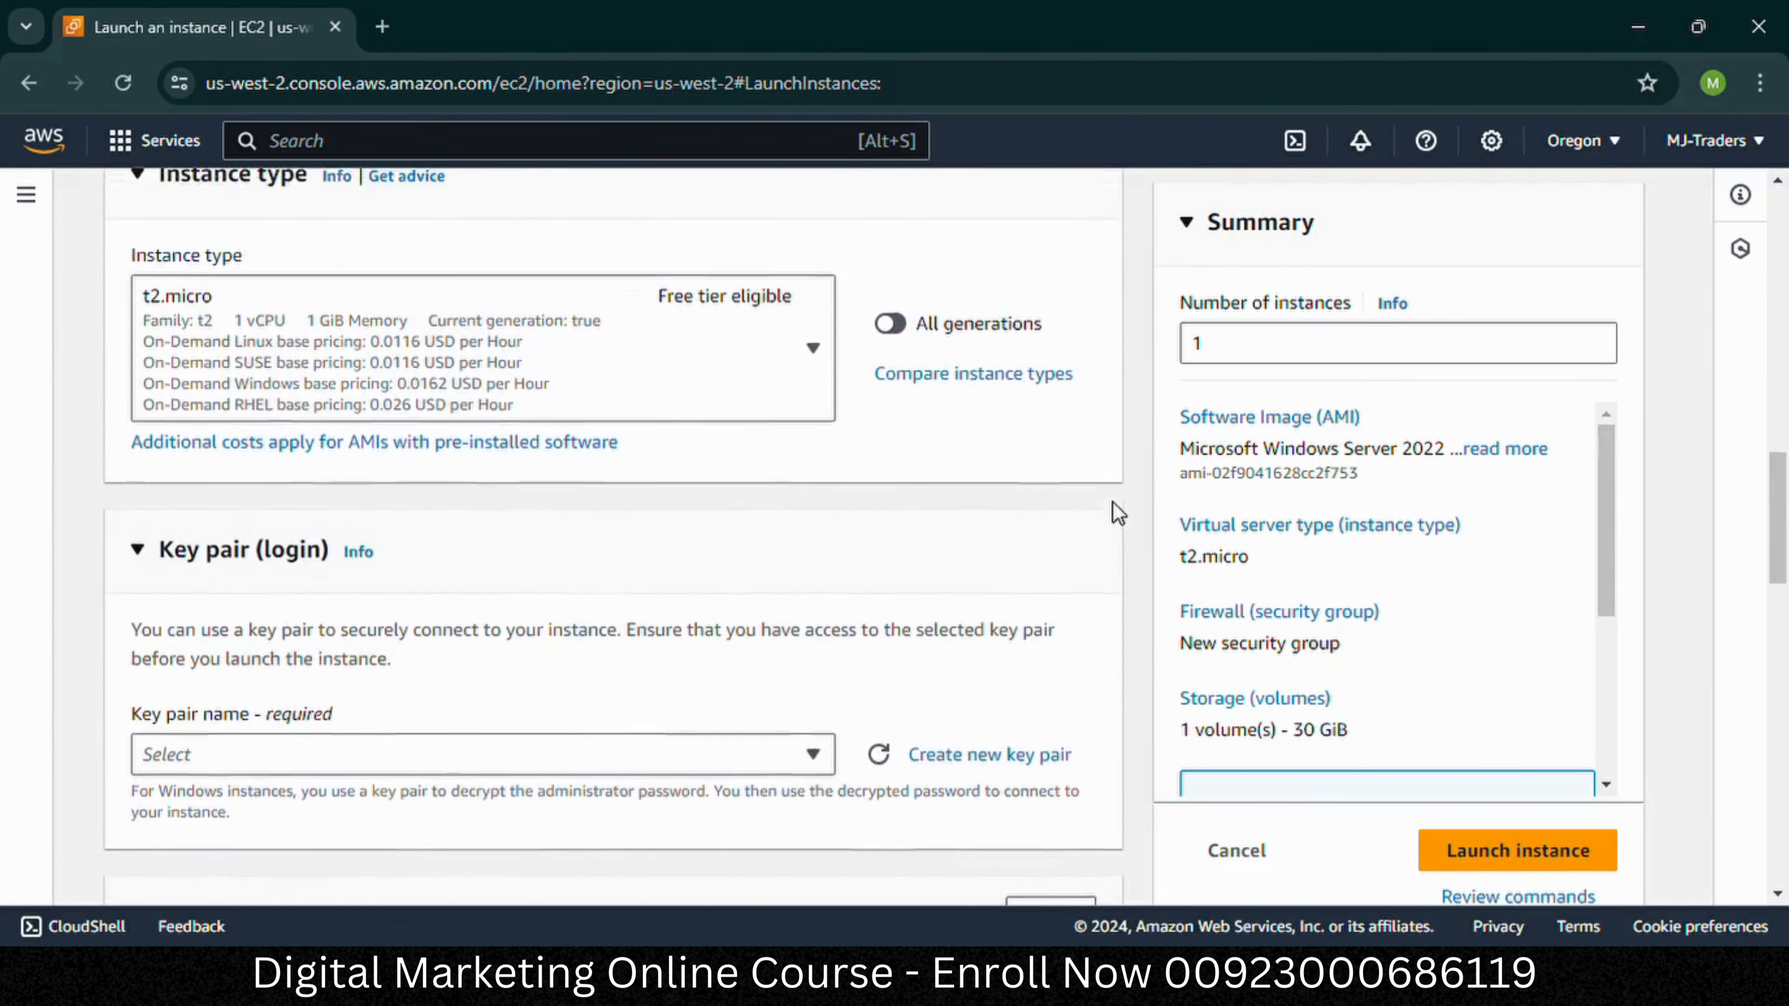
click(683, 389)
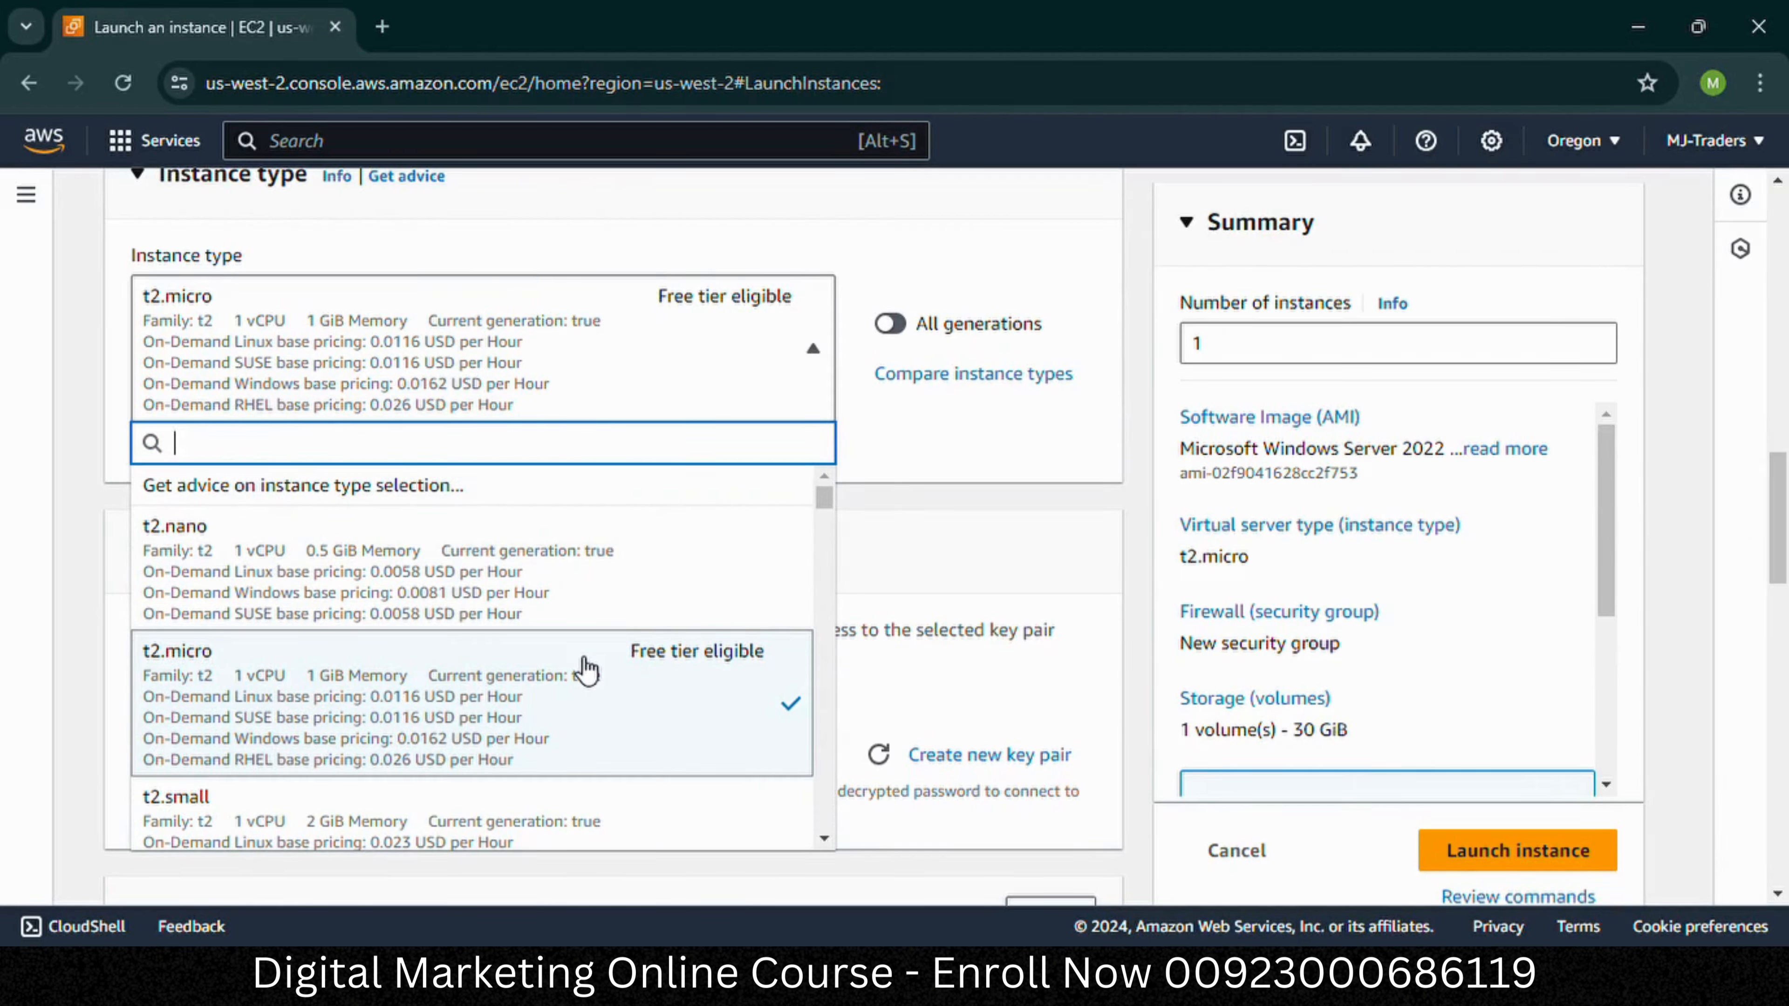
click(583, 669)
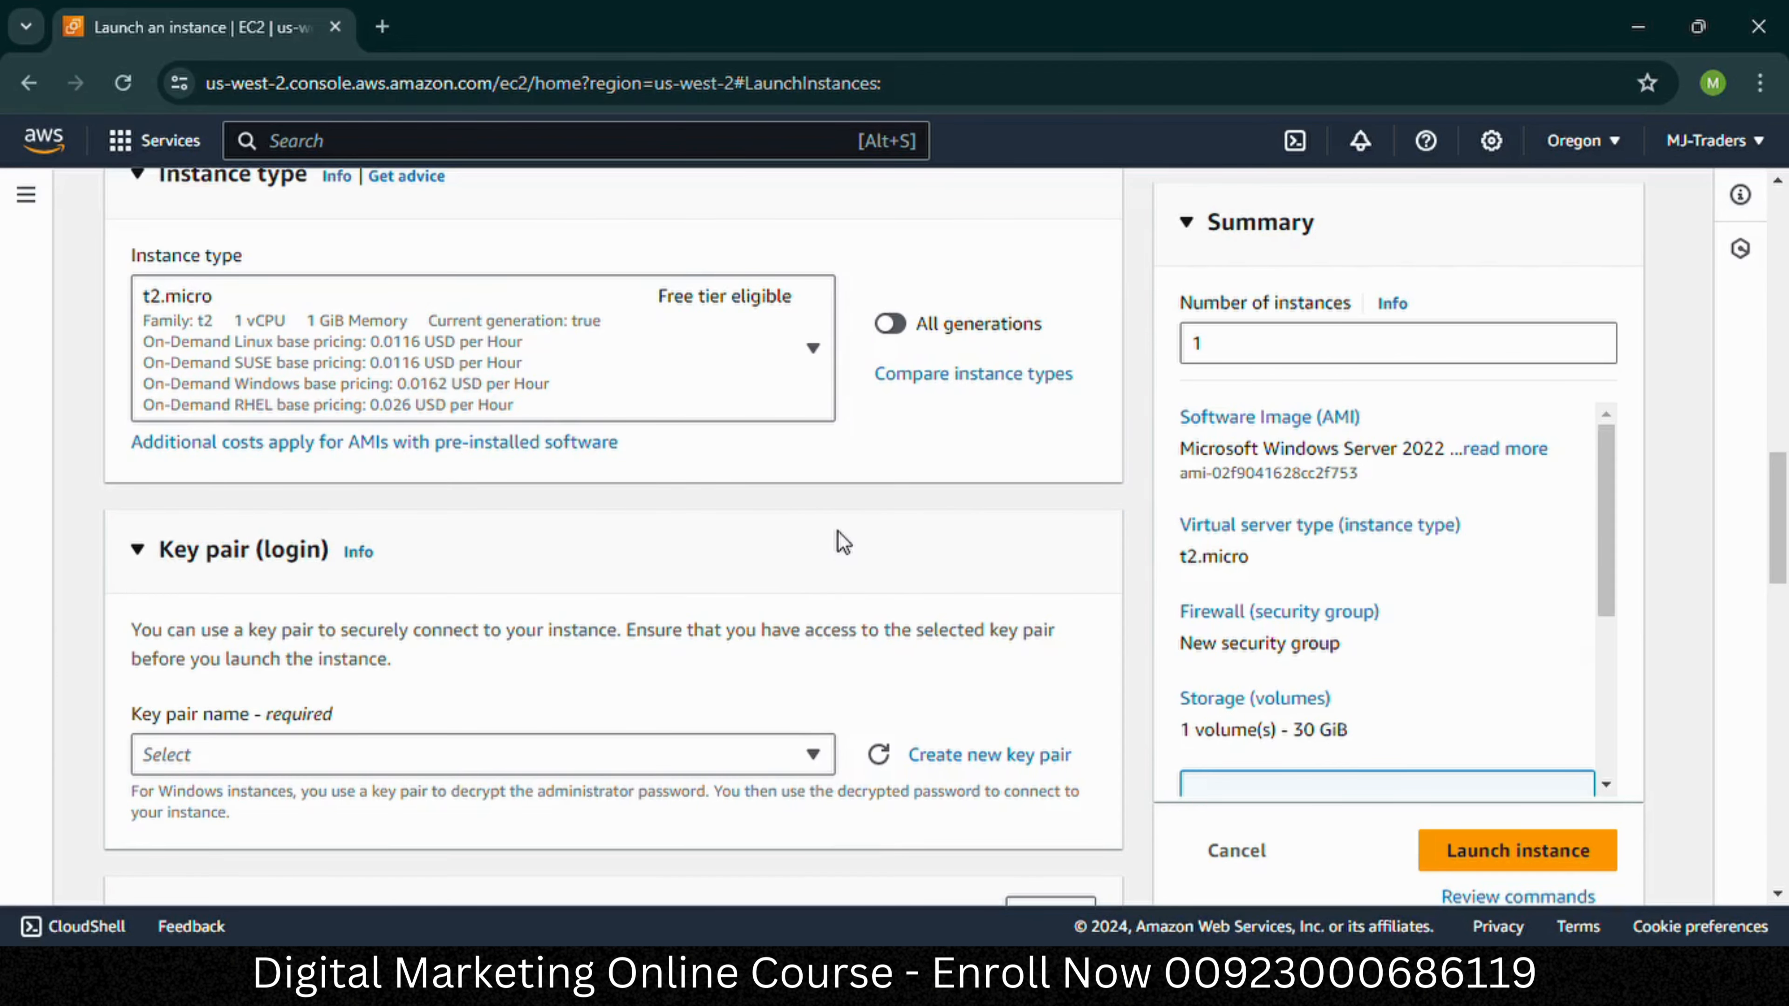
Step: Create a new RSA key pair named mjtraders in .pem format for logging in to the instance
scroll(843, 541, down, 2)
scroll(839, 539, down, 3)
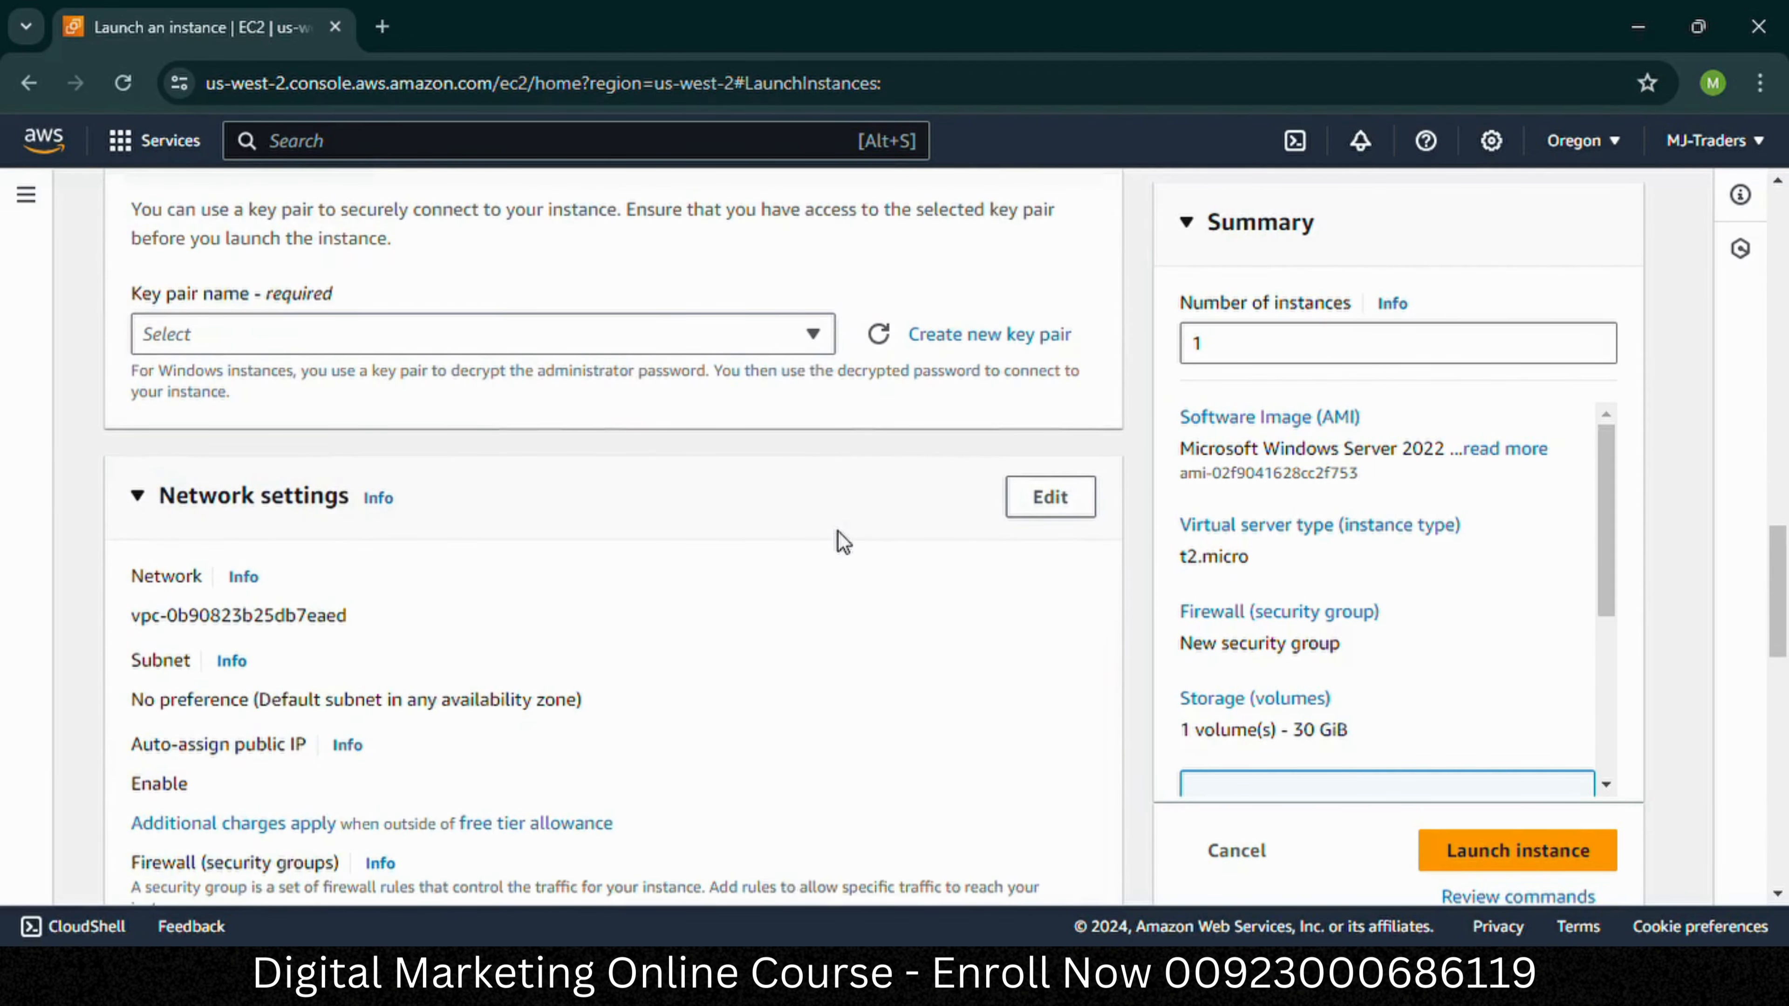
click(812, 330)
click(812, 333)
click(962, 346)
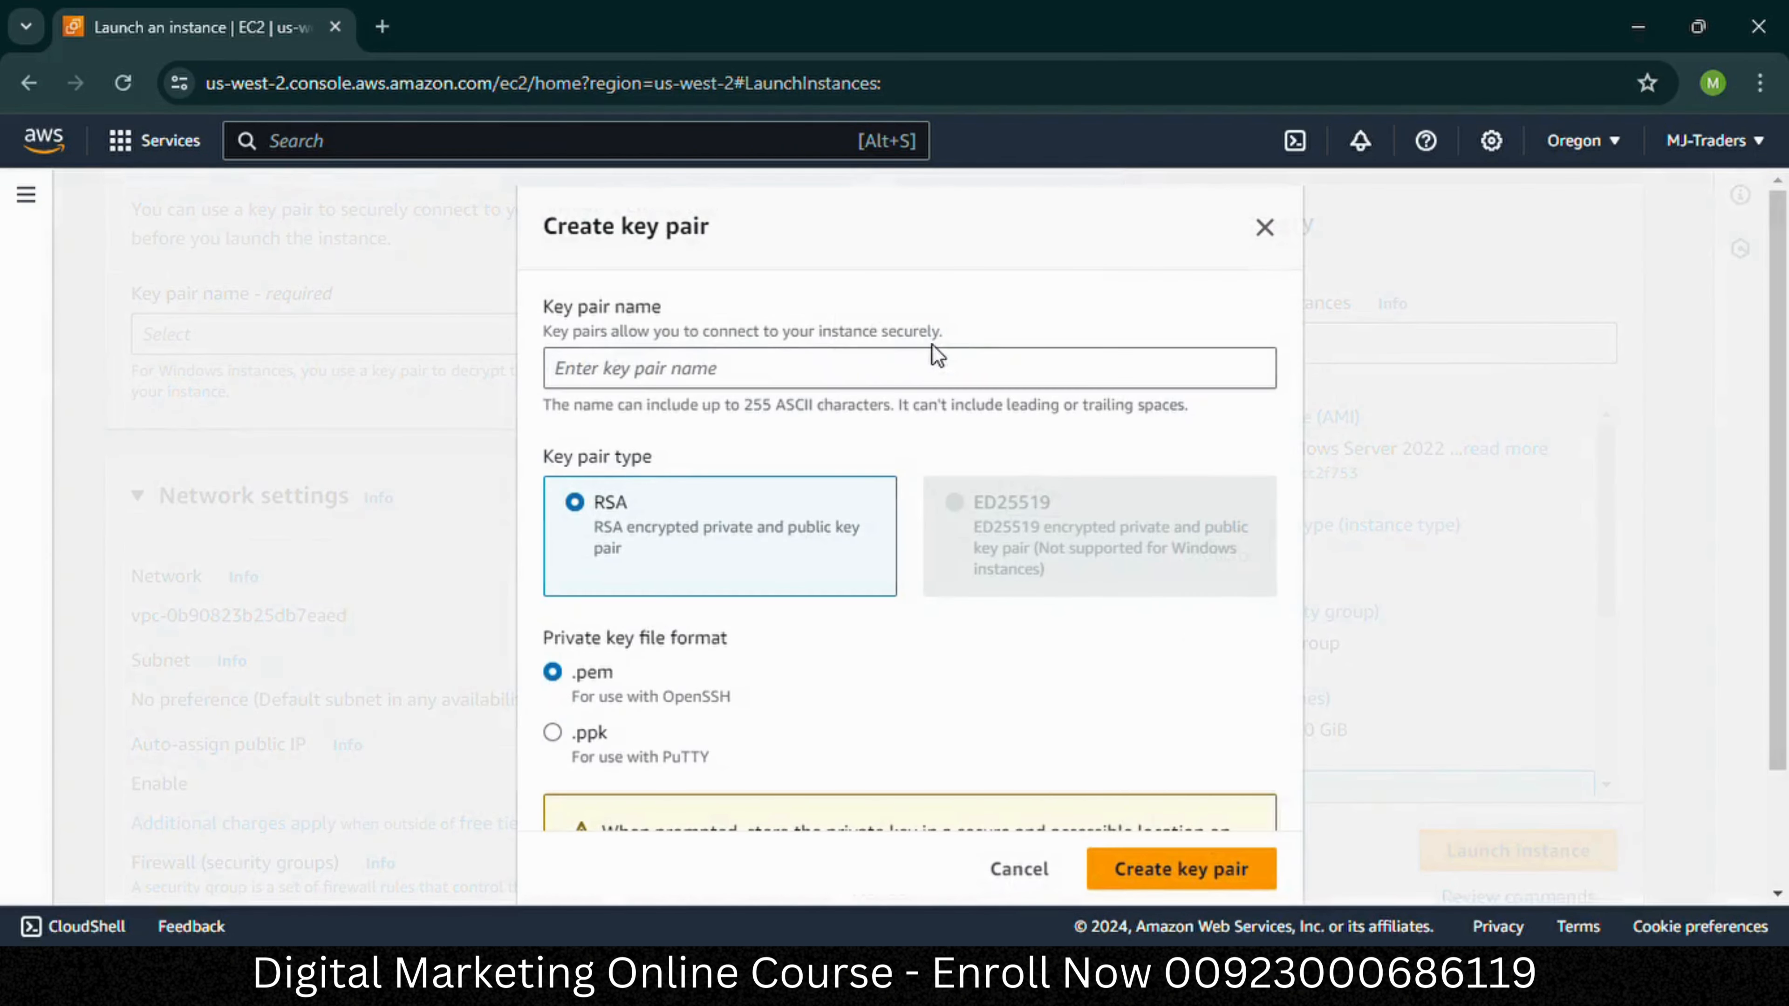
click(806, 379)
text(mjtr)
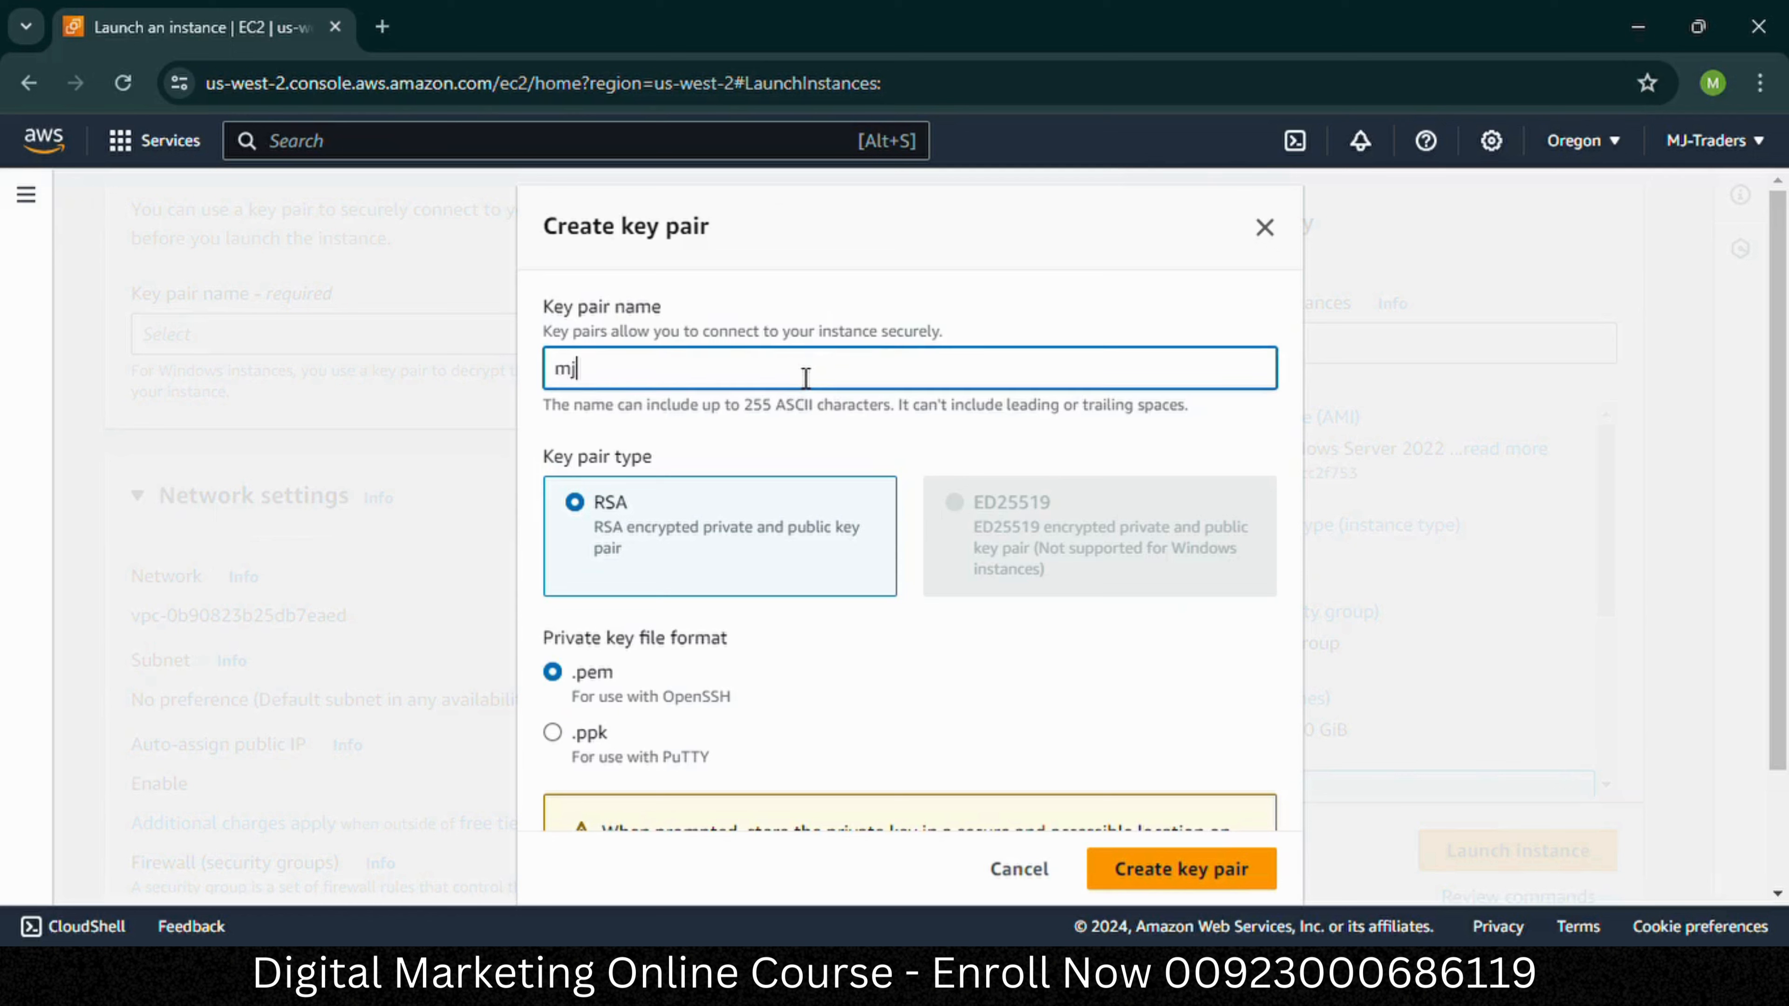
text(aders)
click(1153, 871)
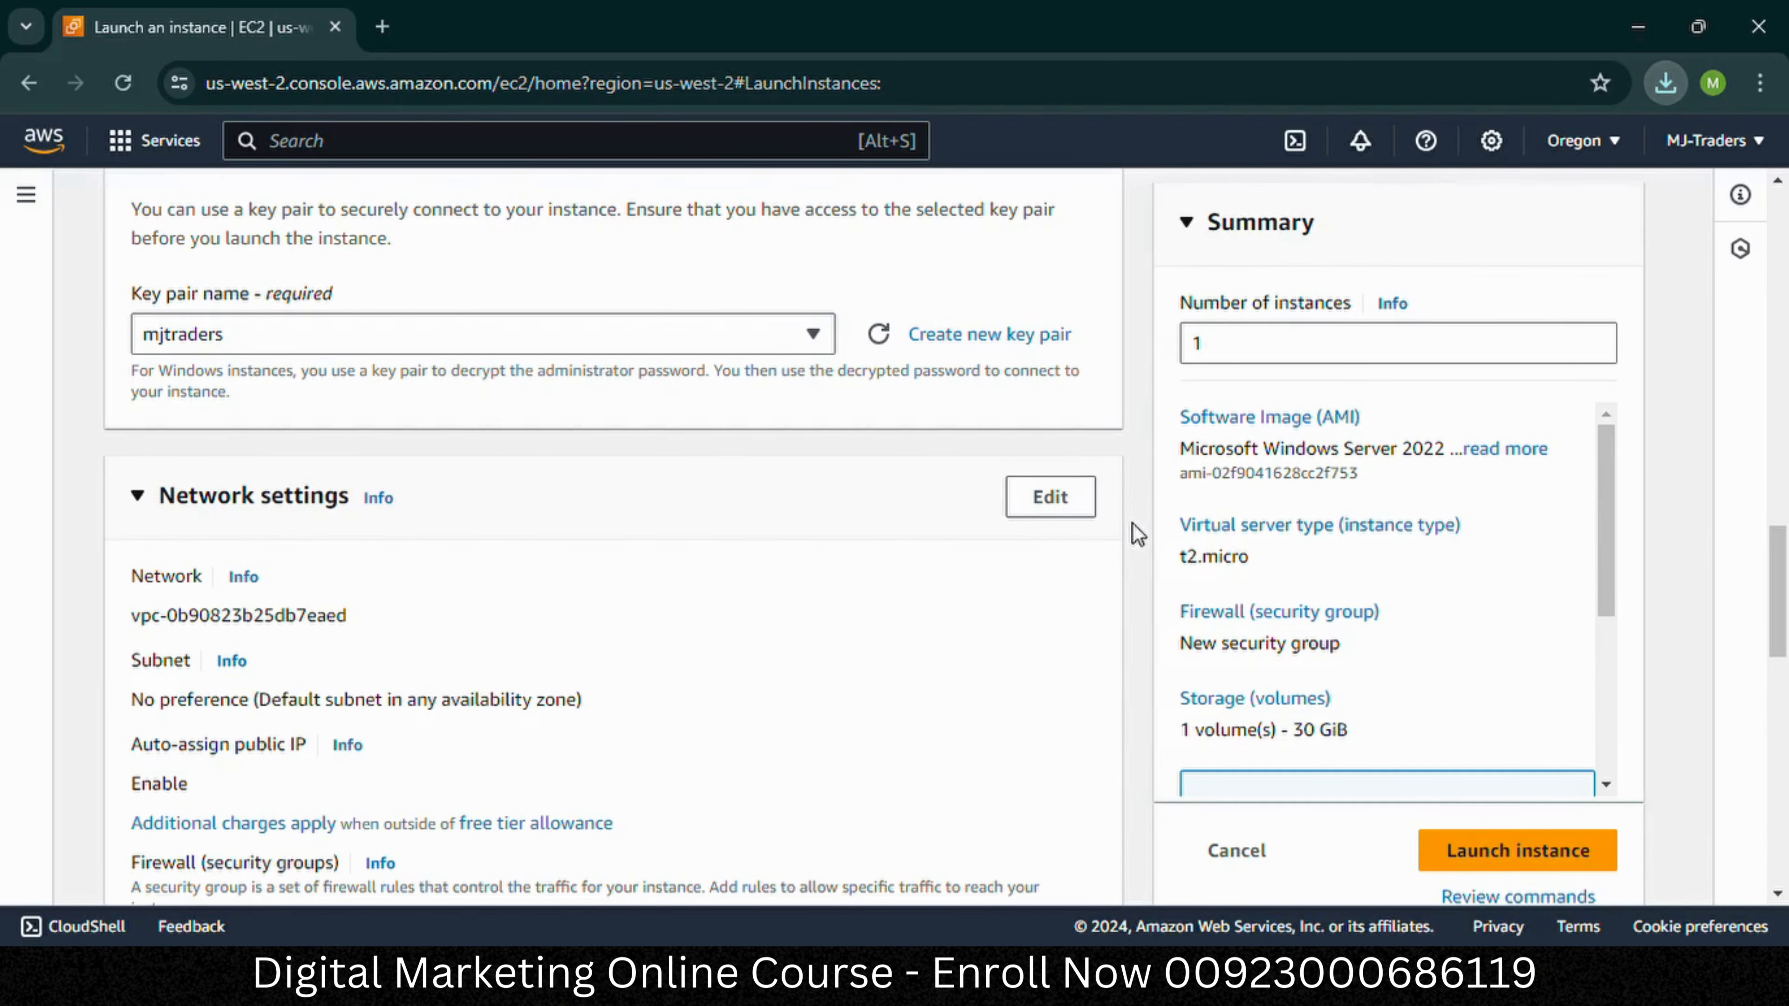
Step: Review the default network and storage settings, and launch the instance
scroll(1137, 534, down, 2)
scroll(1137, 534, down, 1)
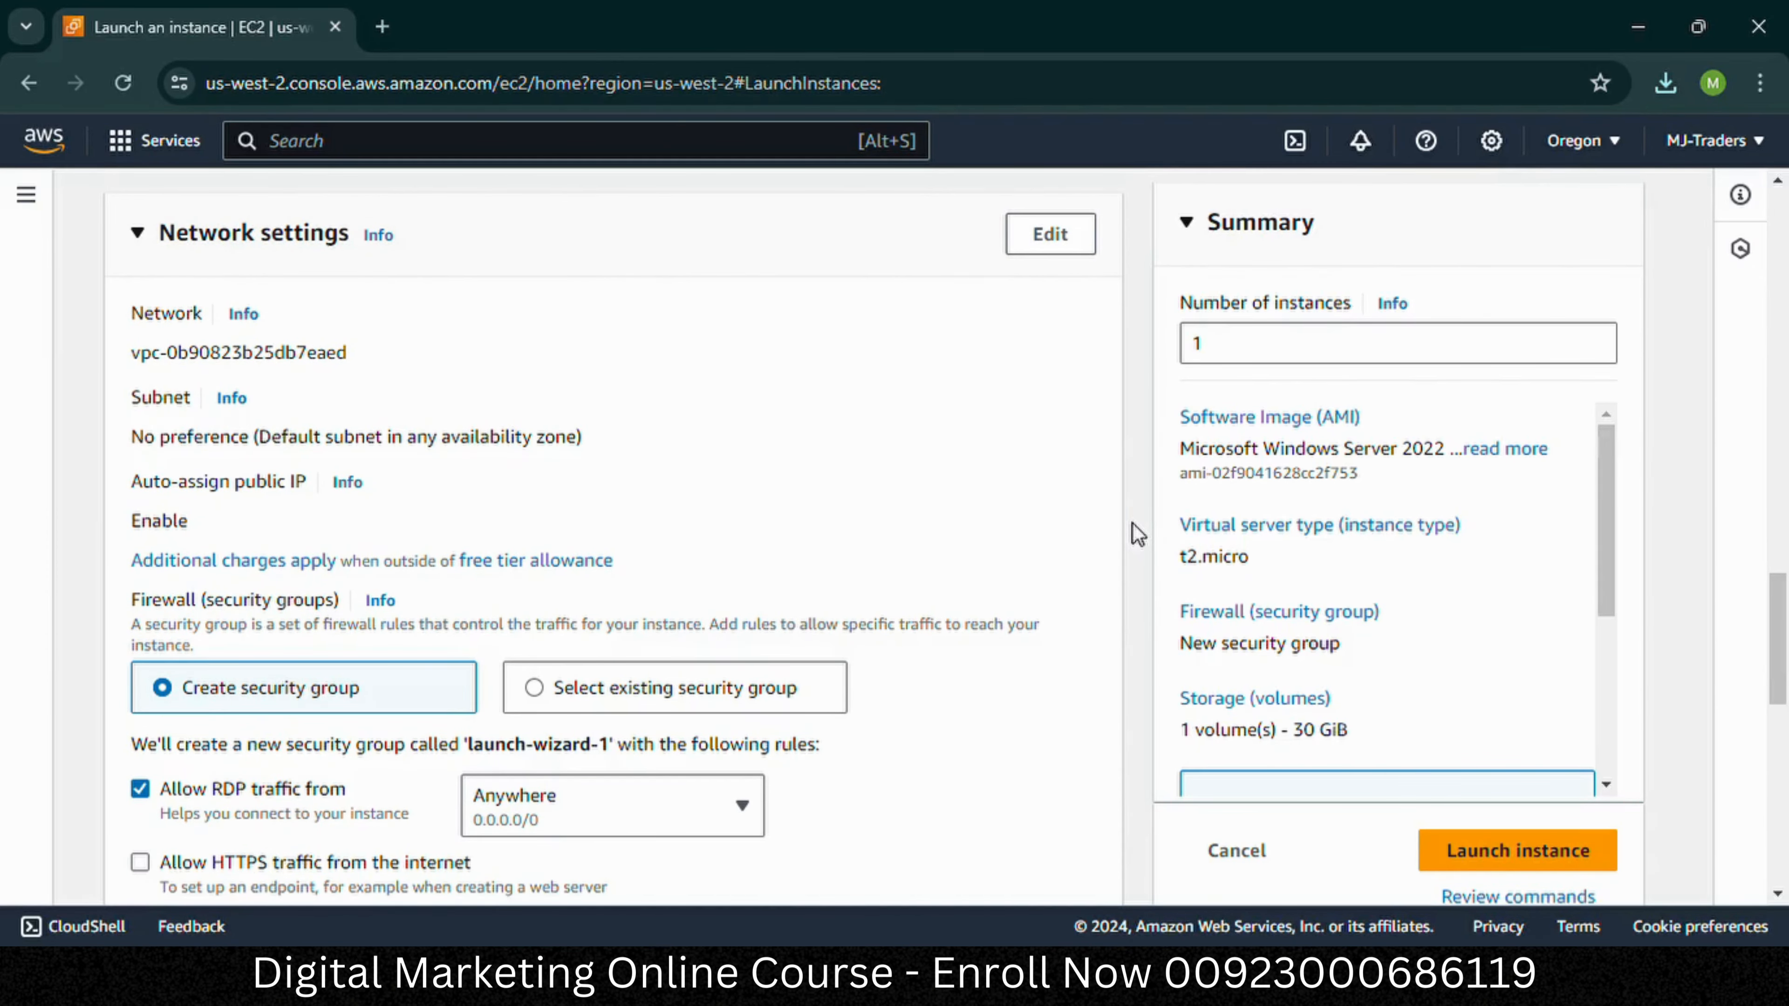
scroll(1137, 534, down, 8)
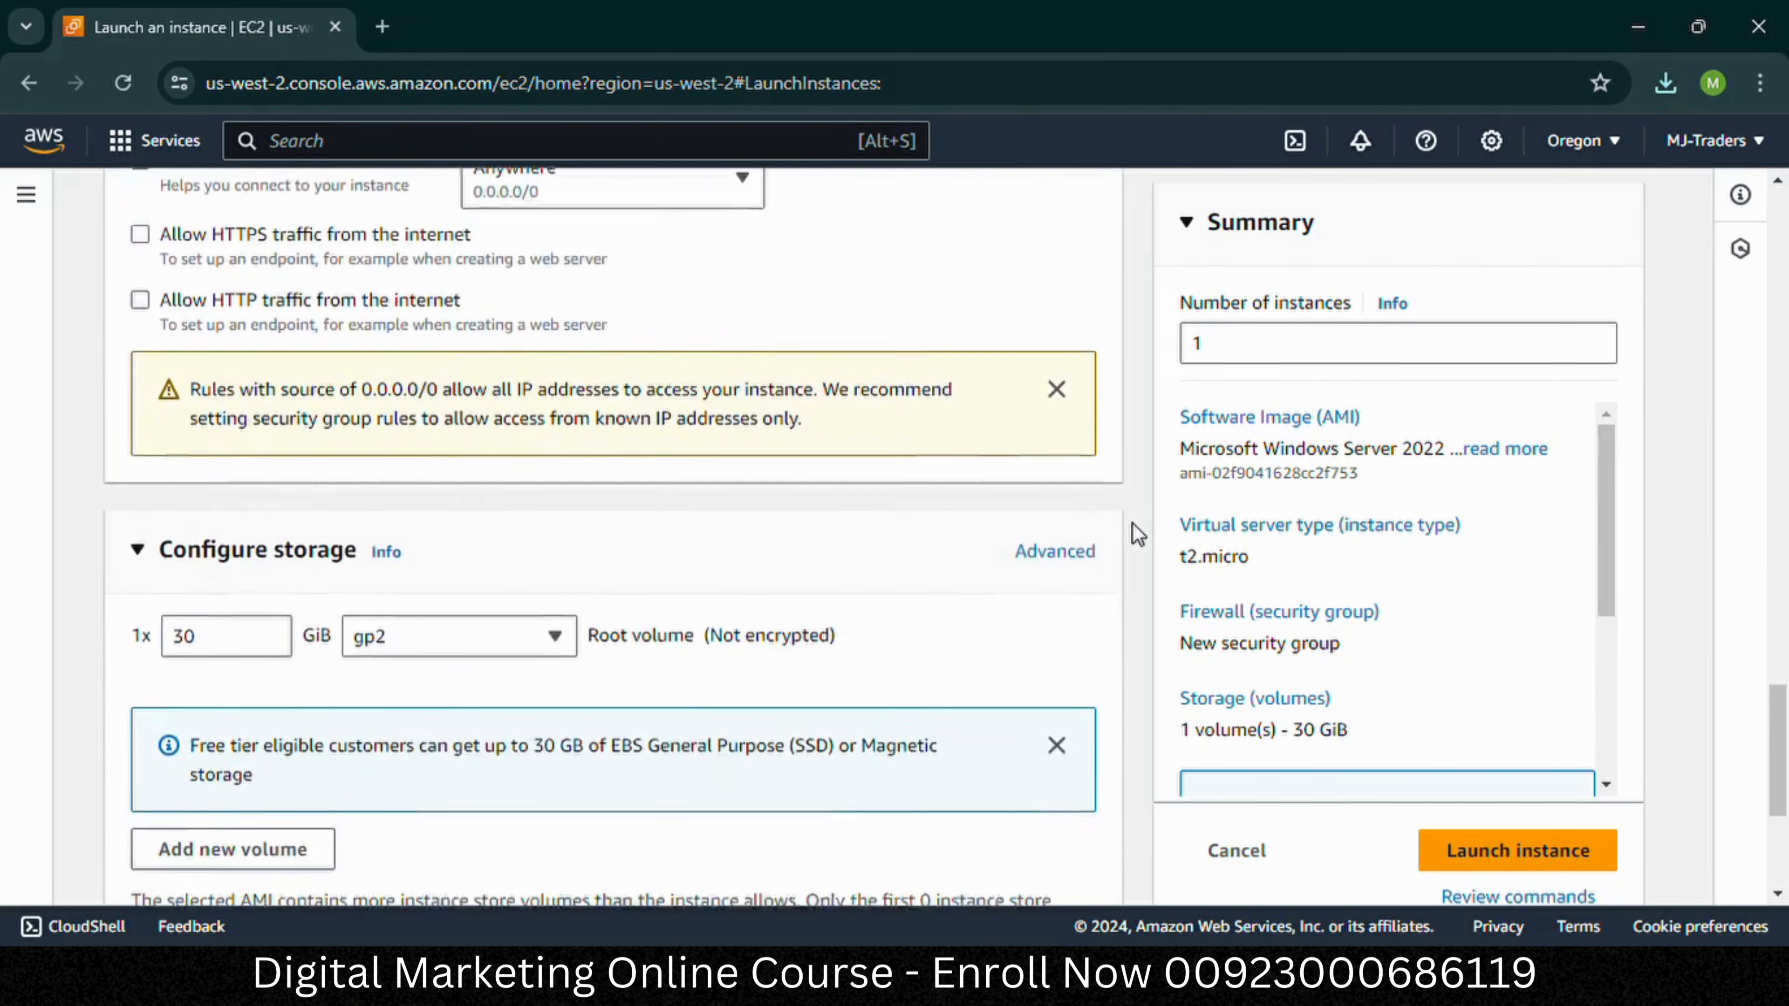
scroll(1137, 534, down, 4)
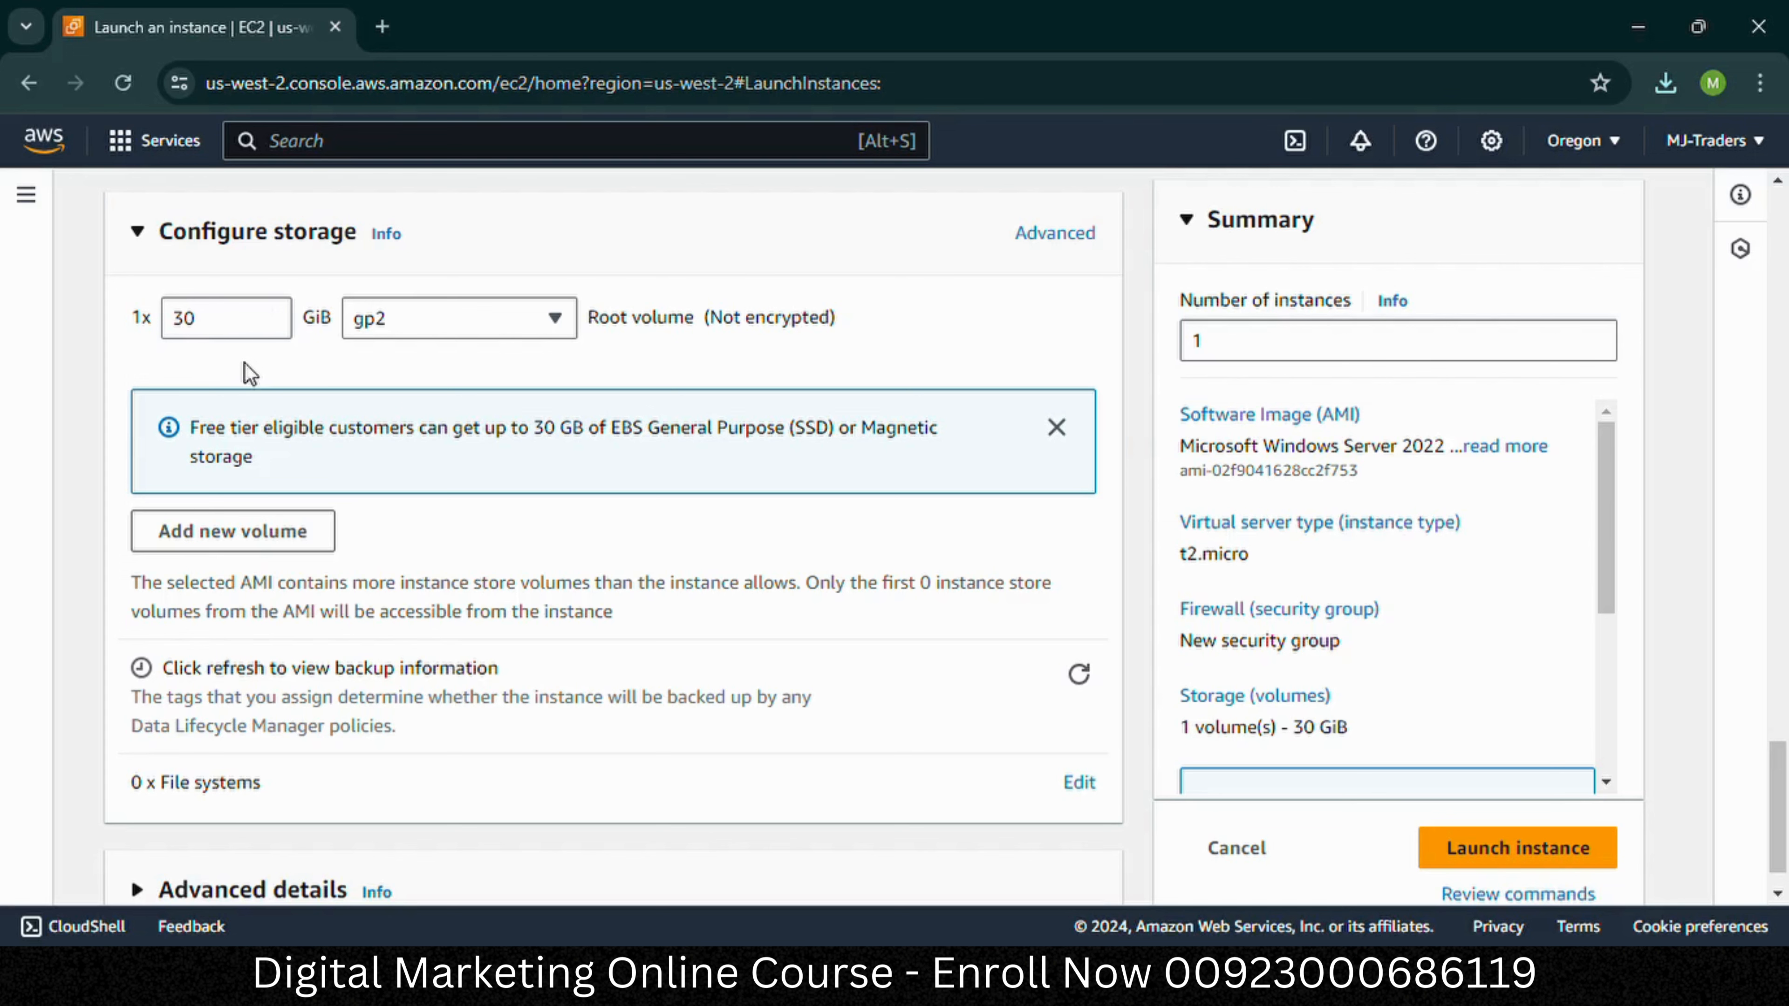
scroll(250, 373, down, 1)
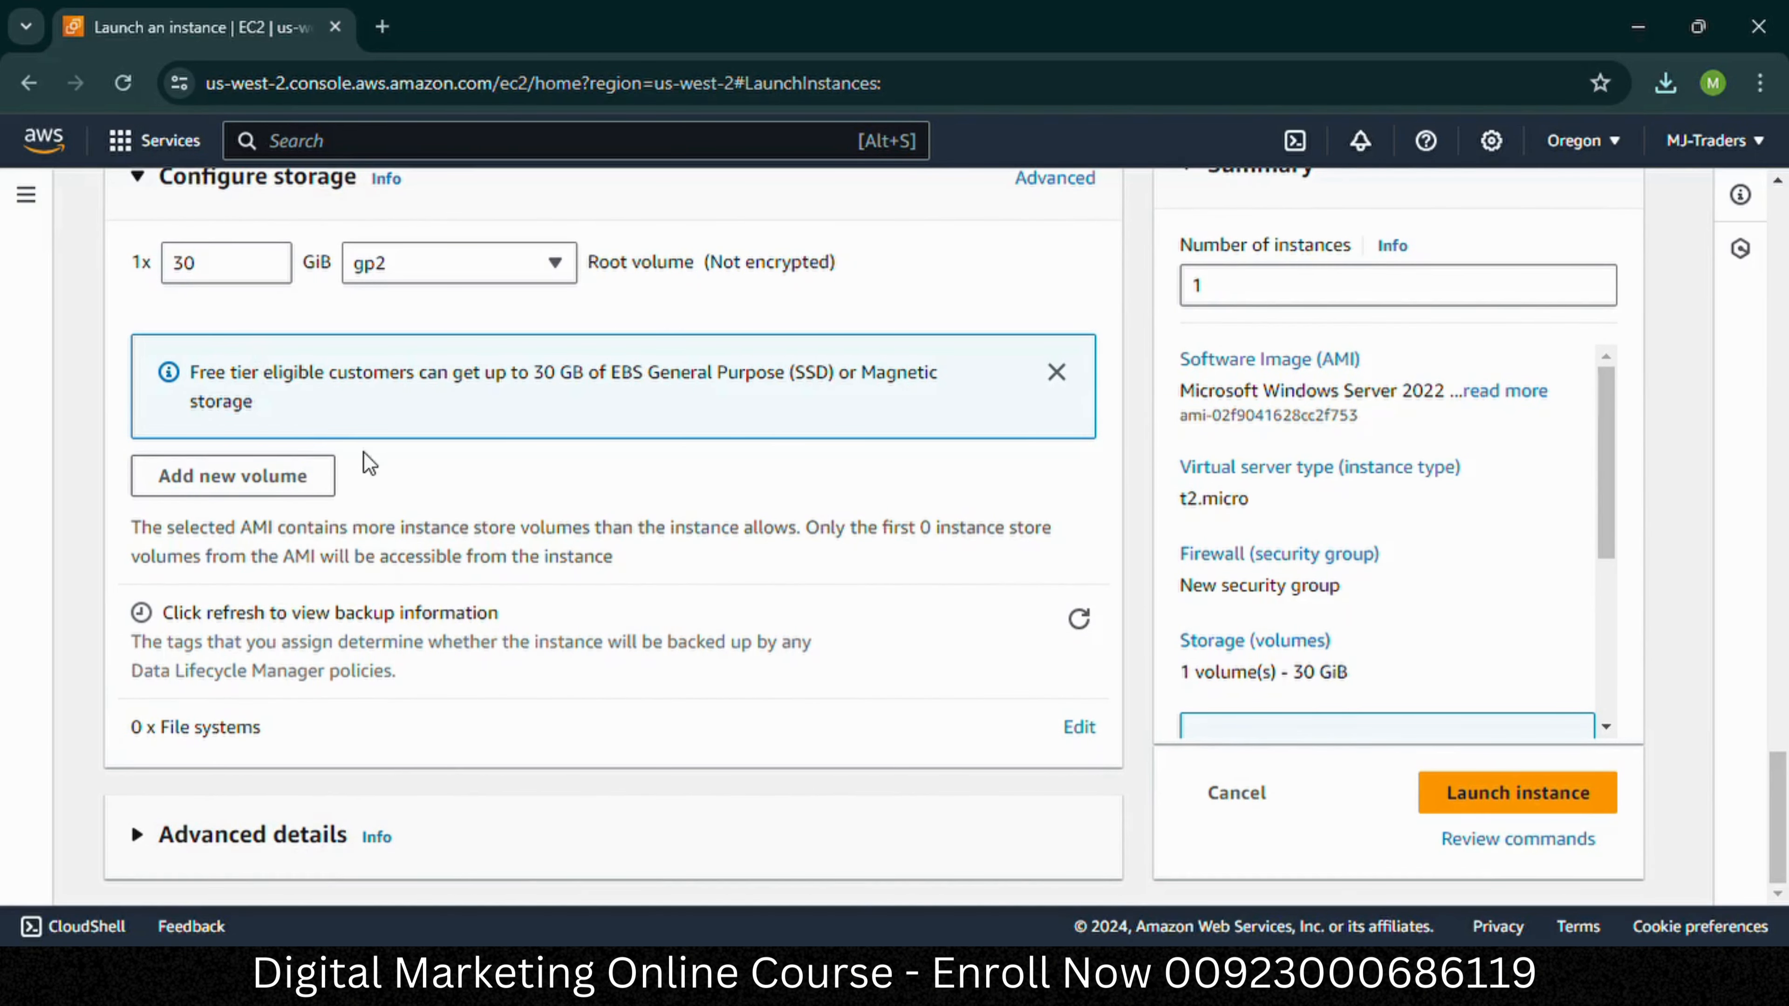
click(1513, 783)
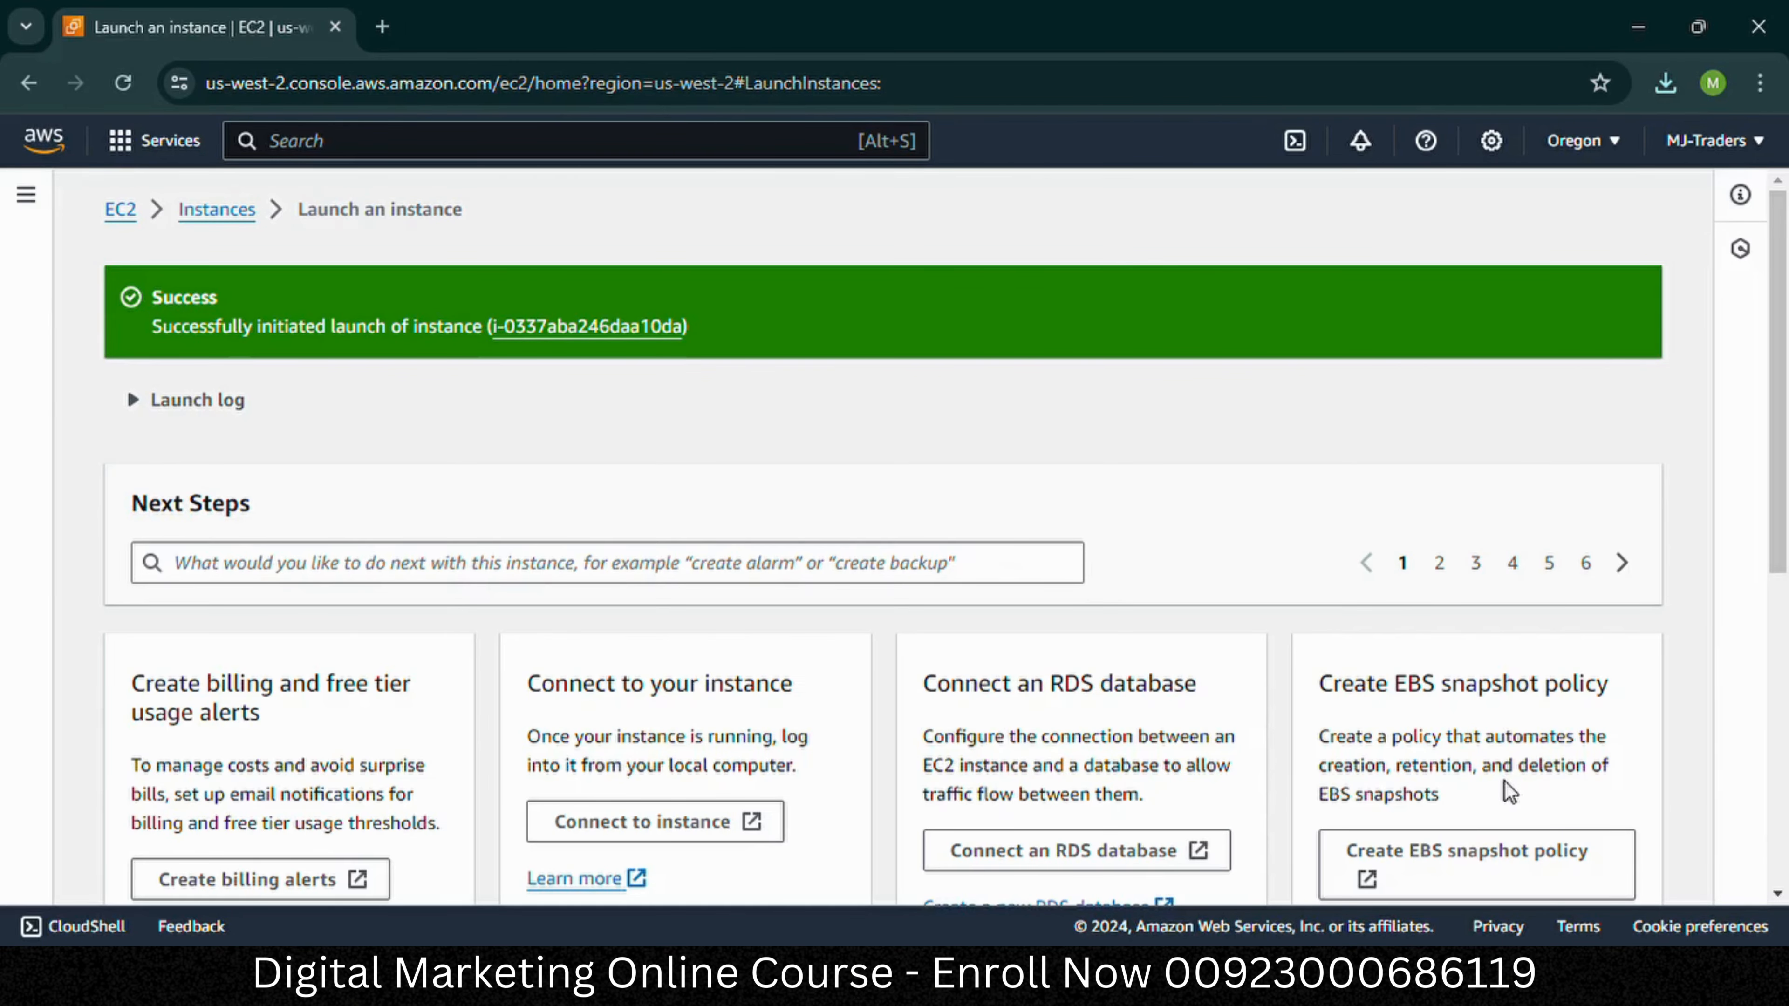
Step: Reload the EC2 instances list and select the mjtraders instance to check its state
click(218, 212)
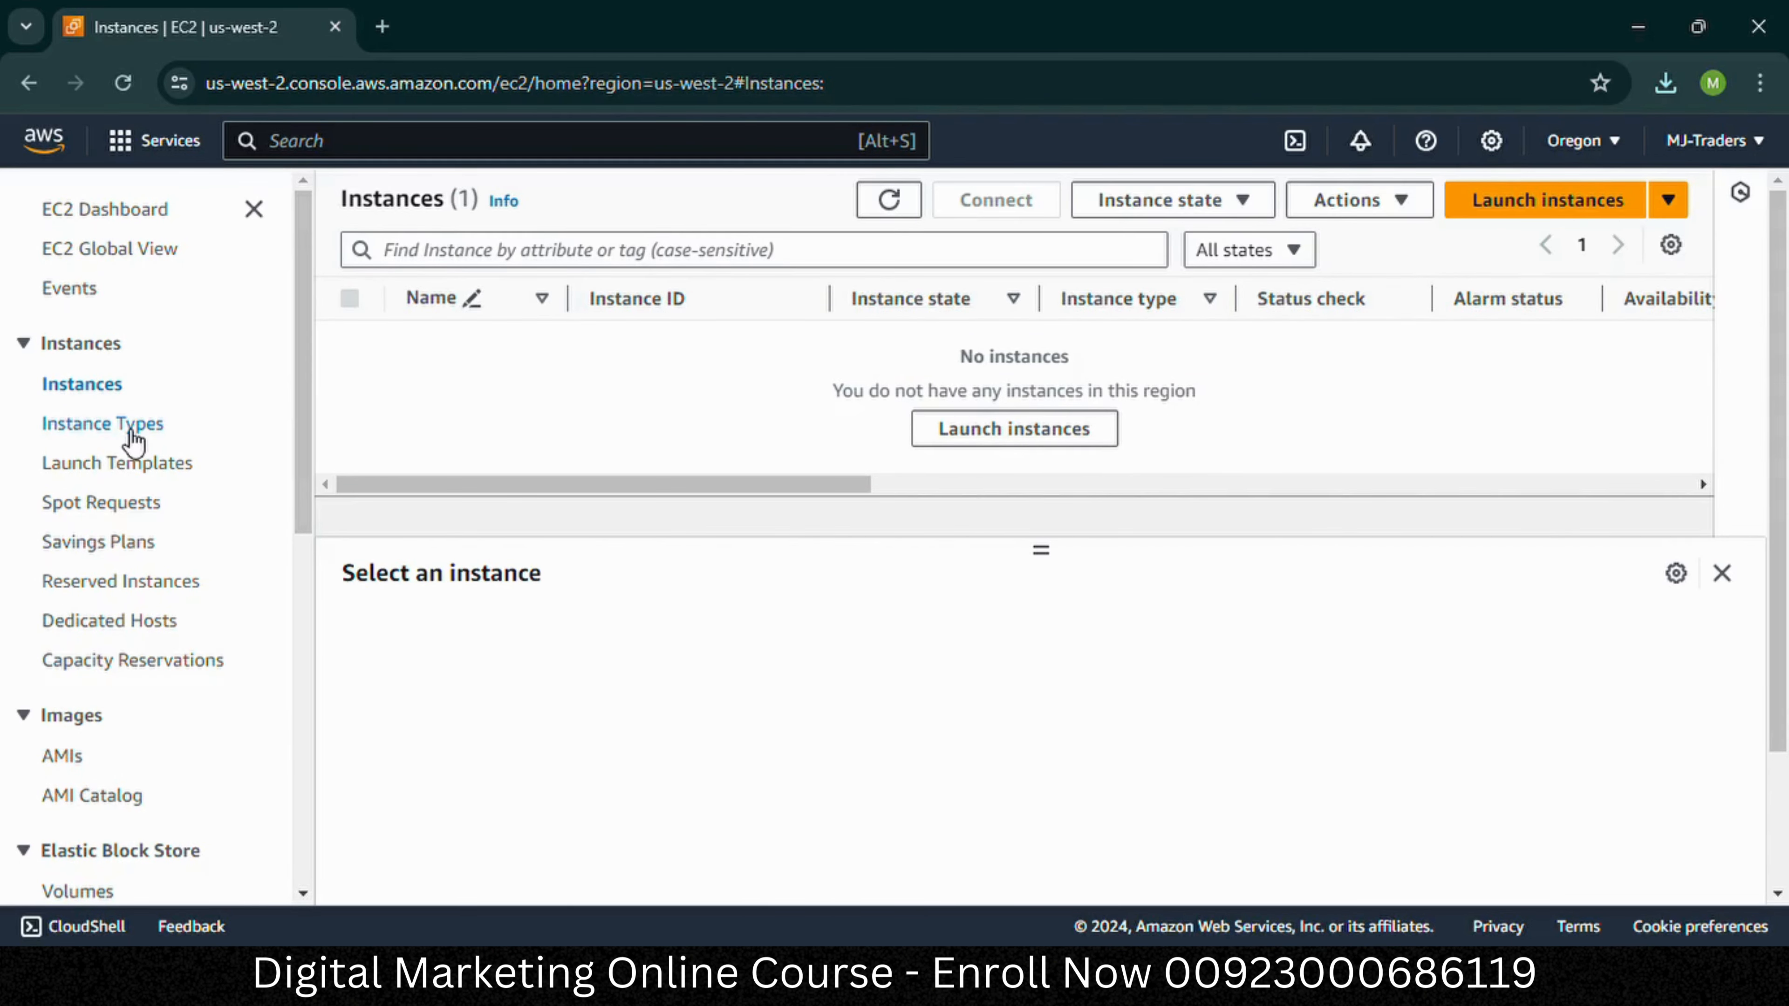
click(126, 430)
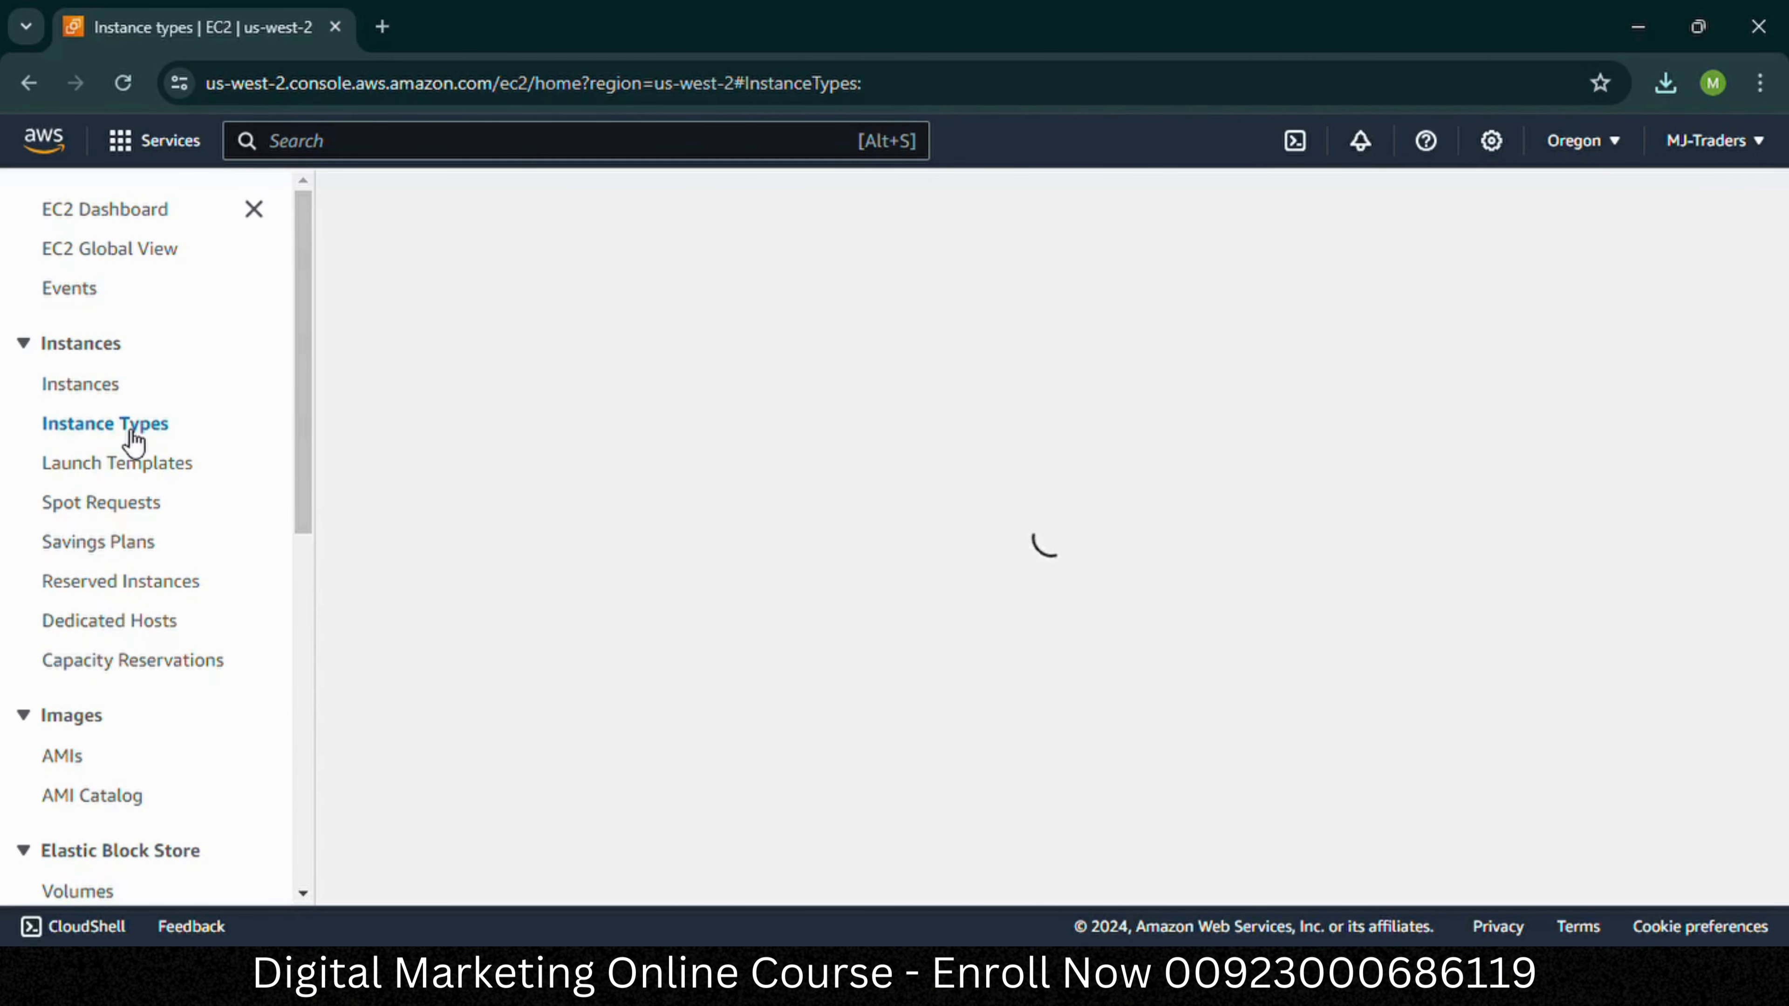
click(94, 389)
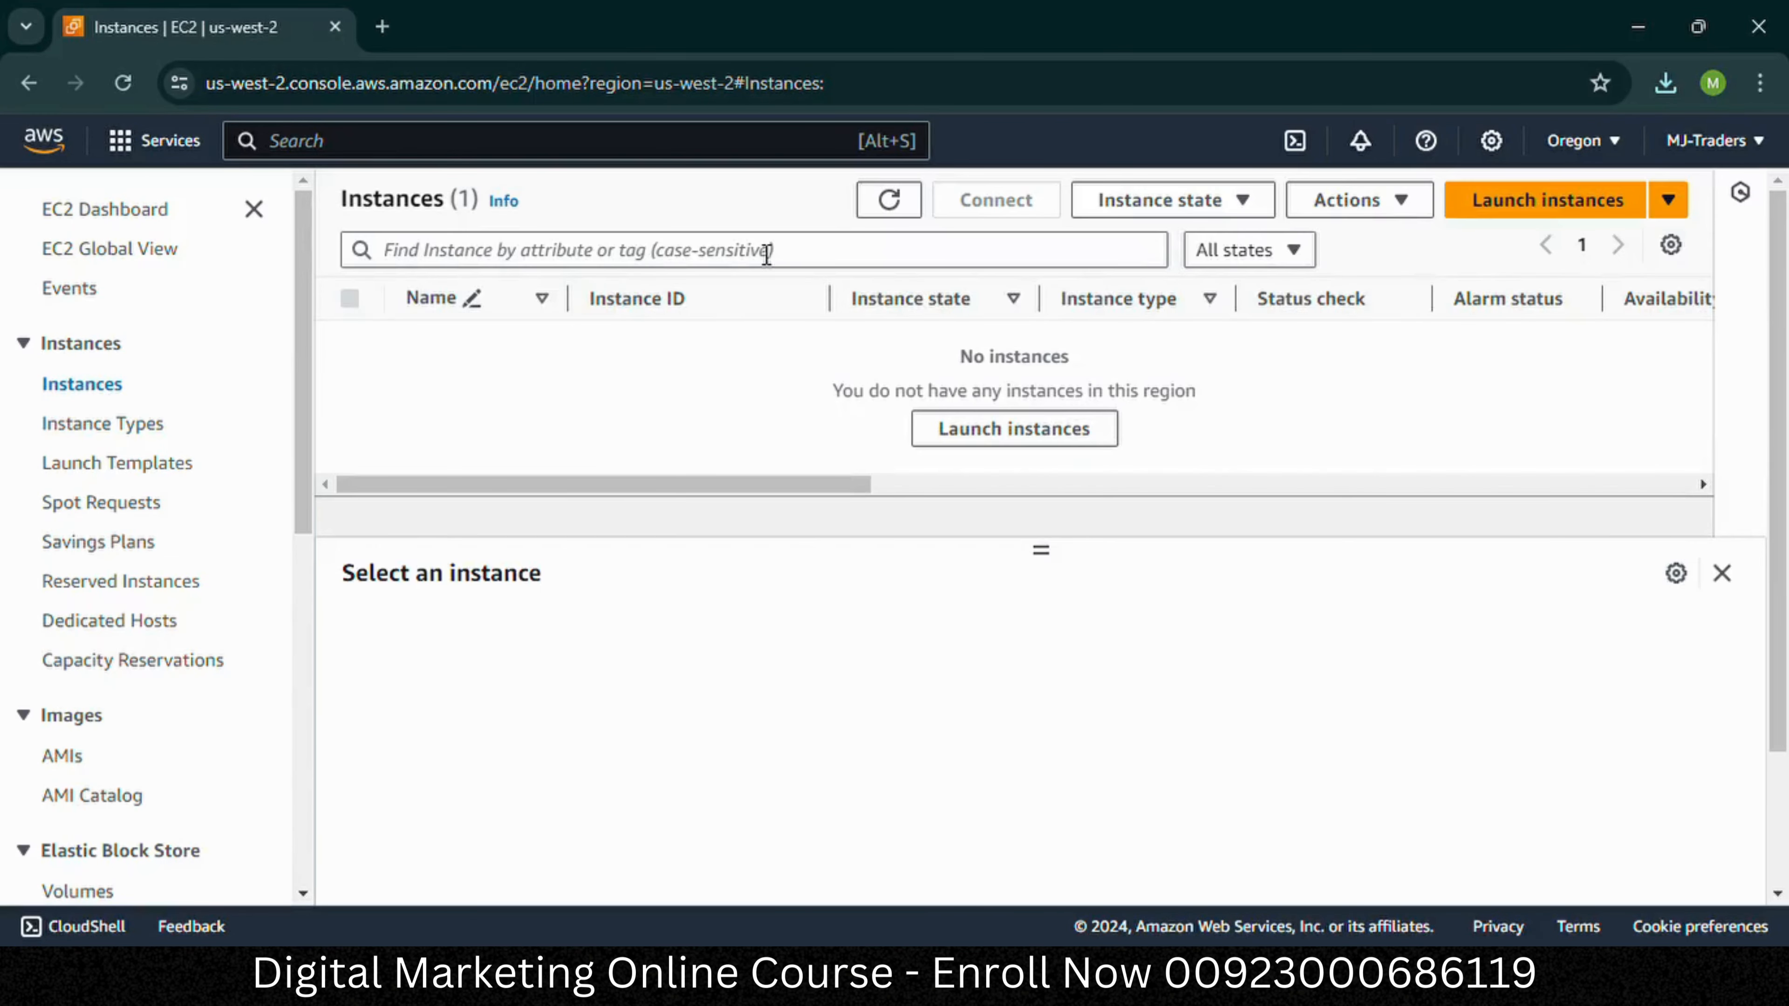
click(766, 82)
key(Return)
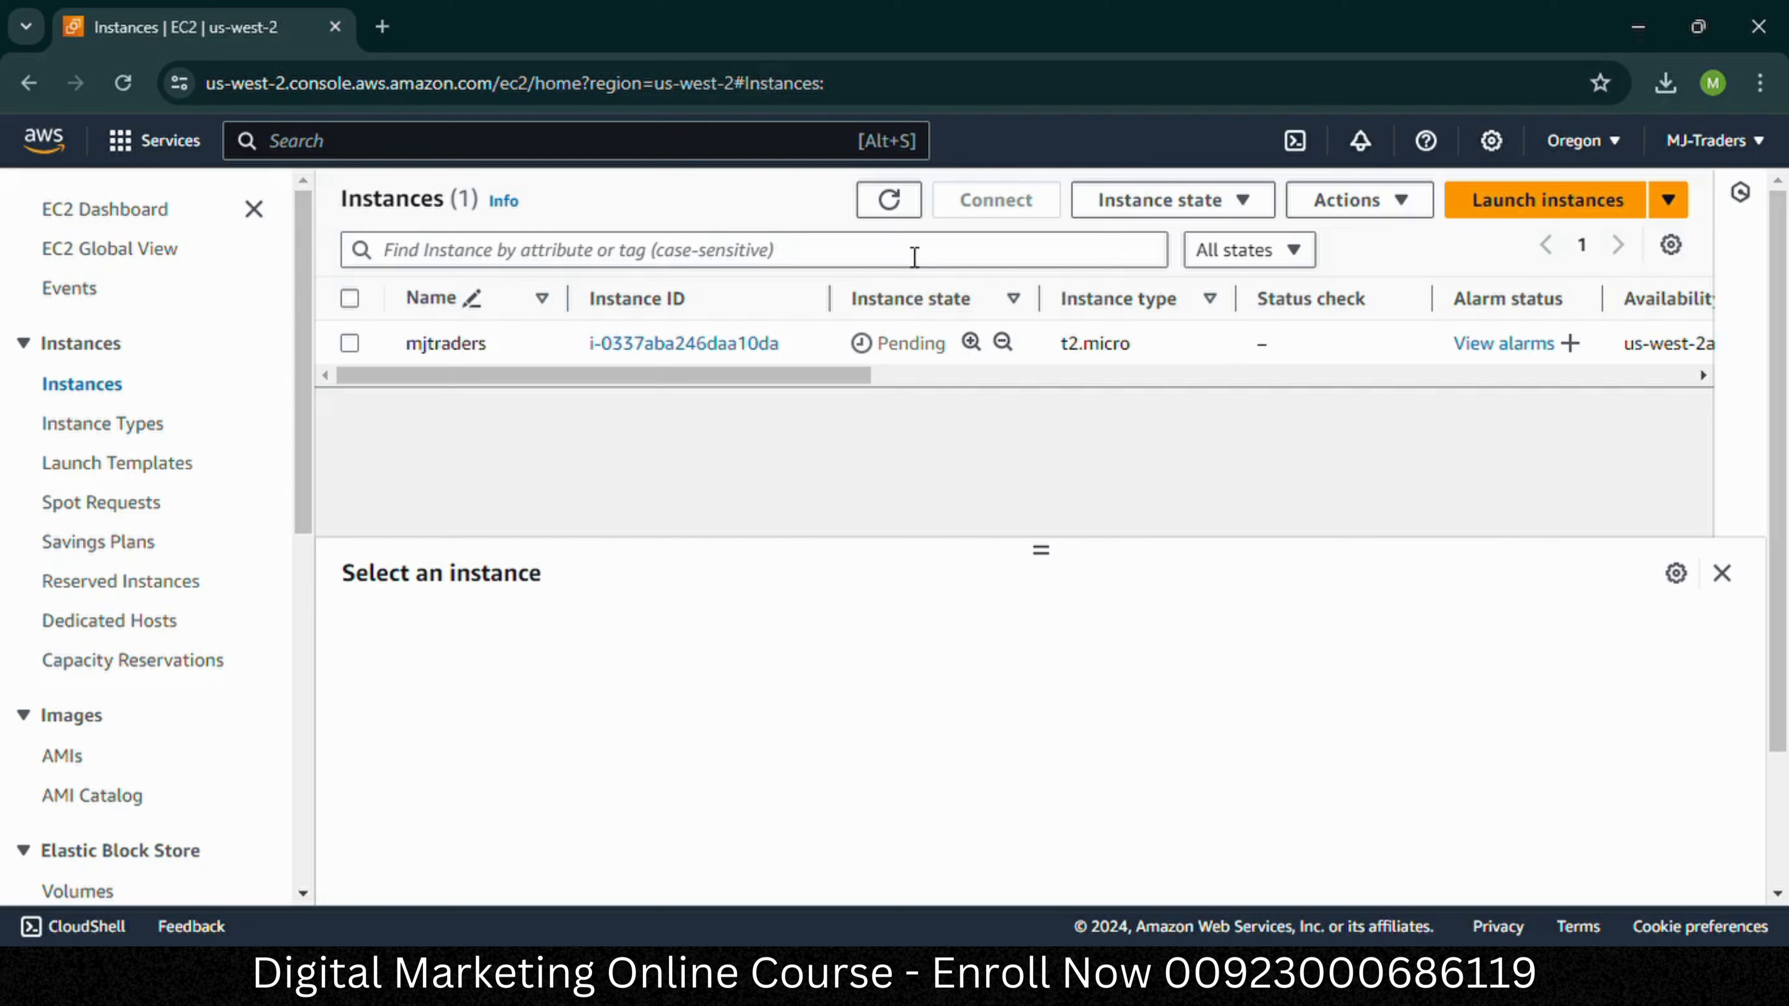
double_click(914, 353)
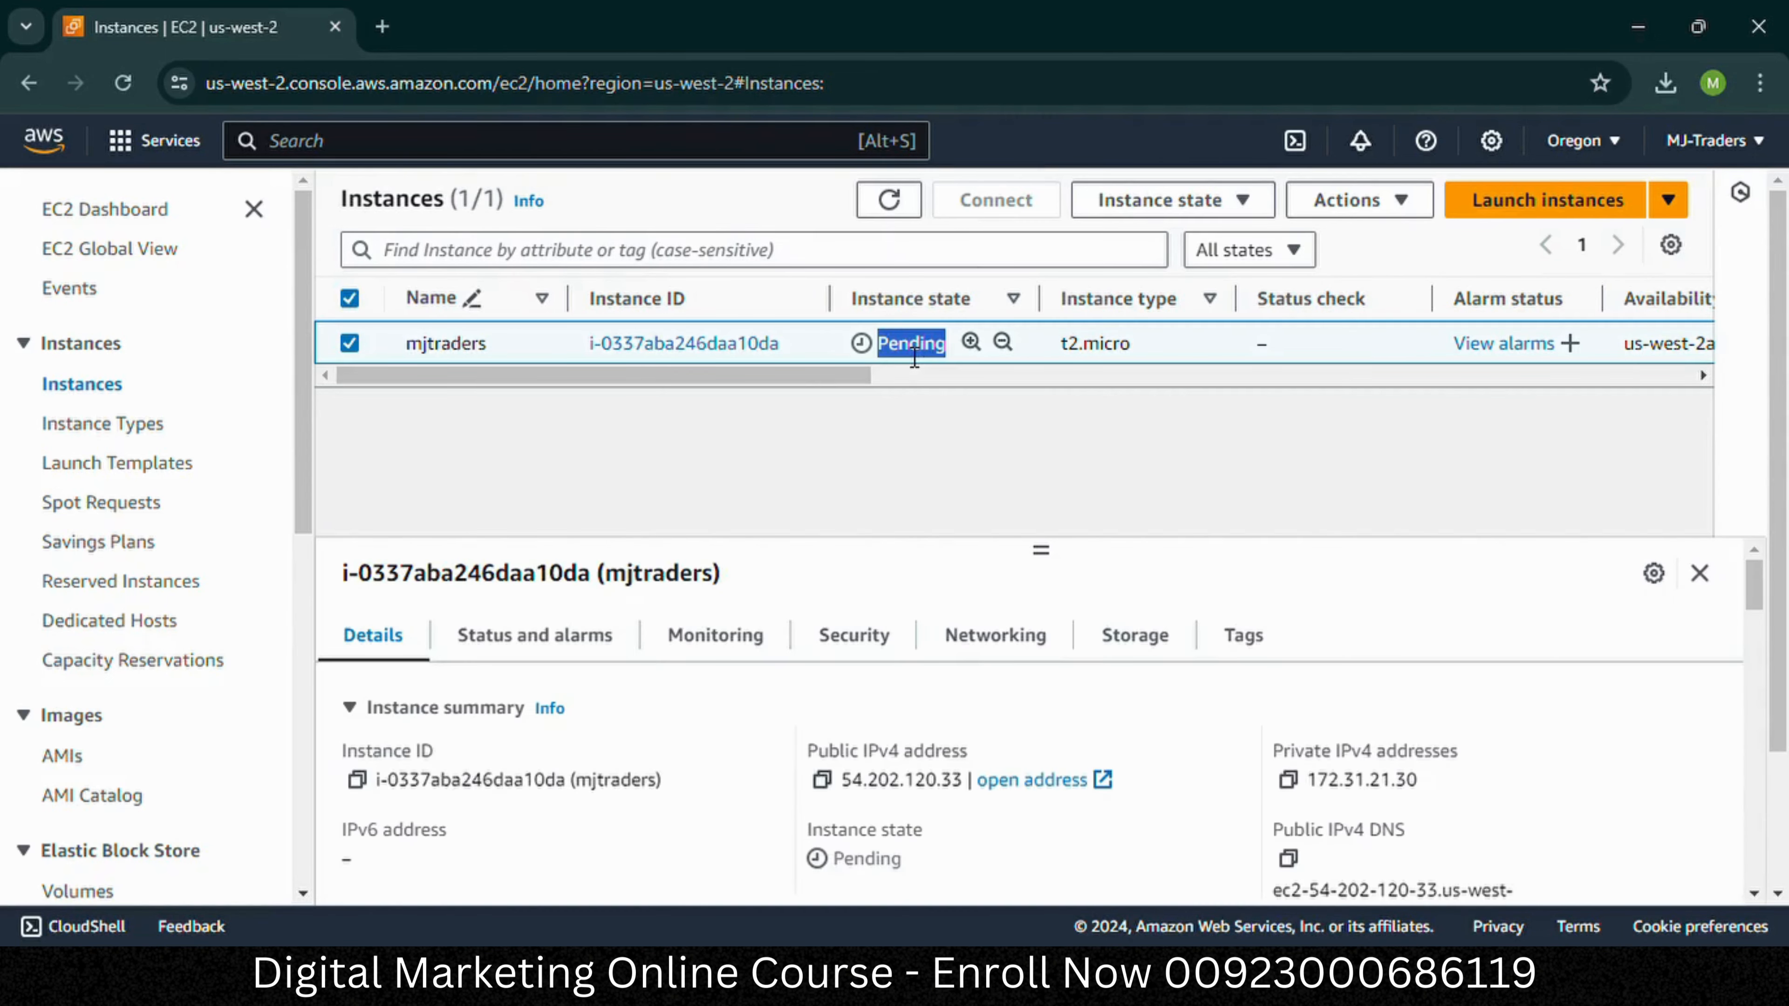
Step: Open the RDP client connection options for the mjtraders instance and download its remote desktop file
click(351, 345)
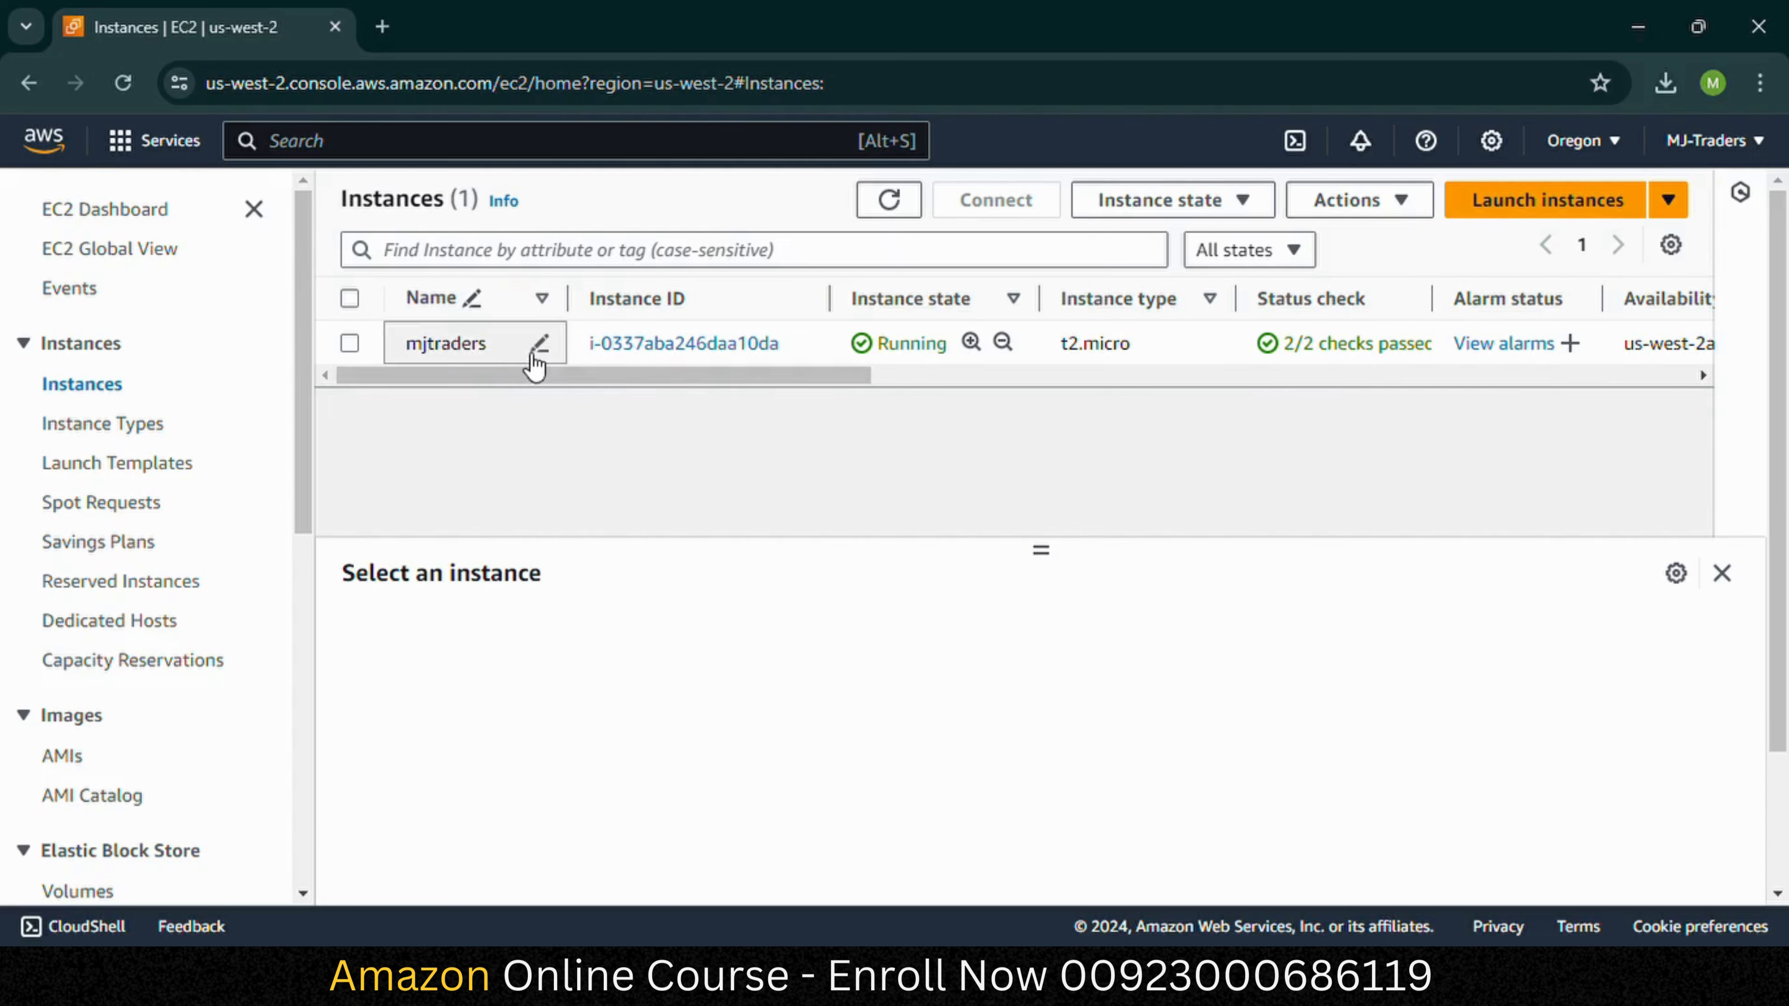
click(350, 343)
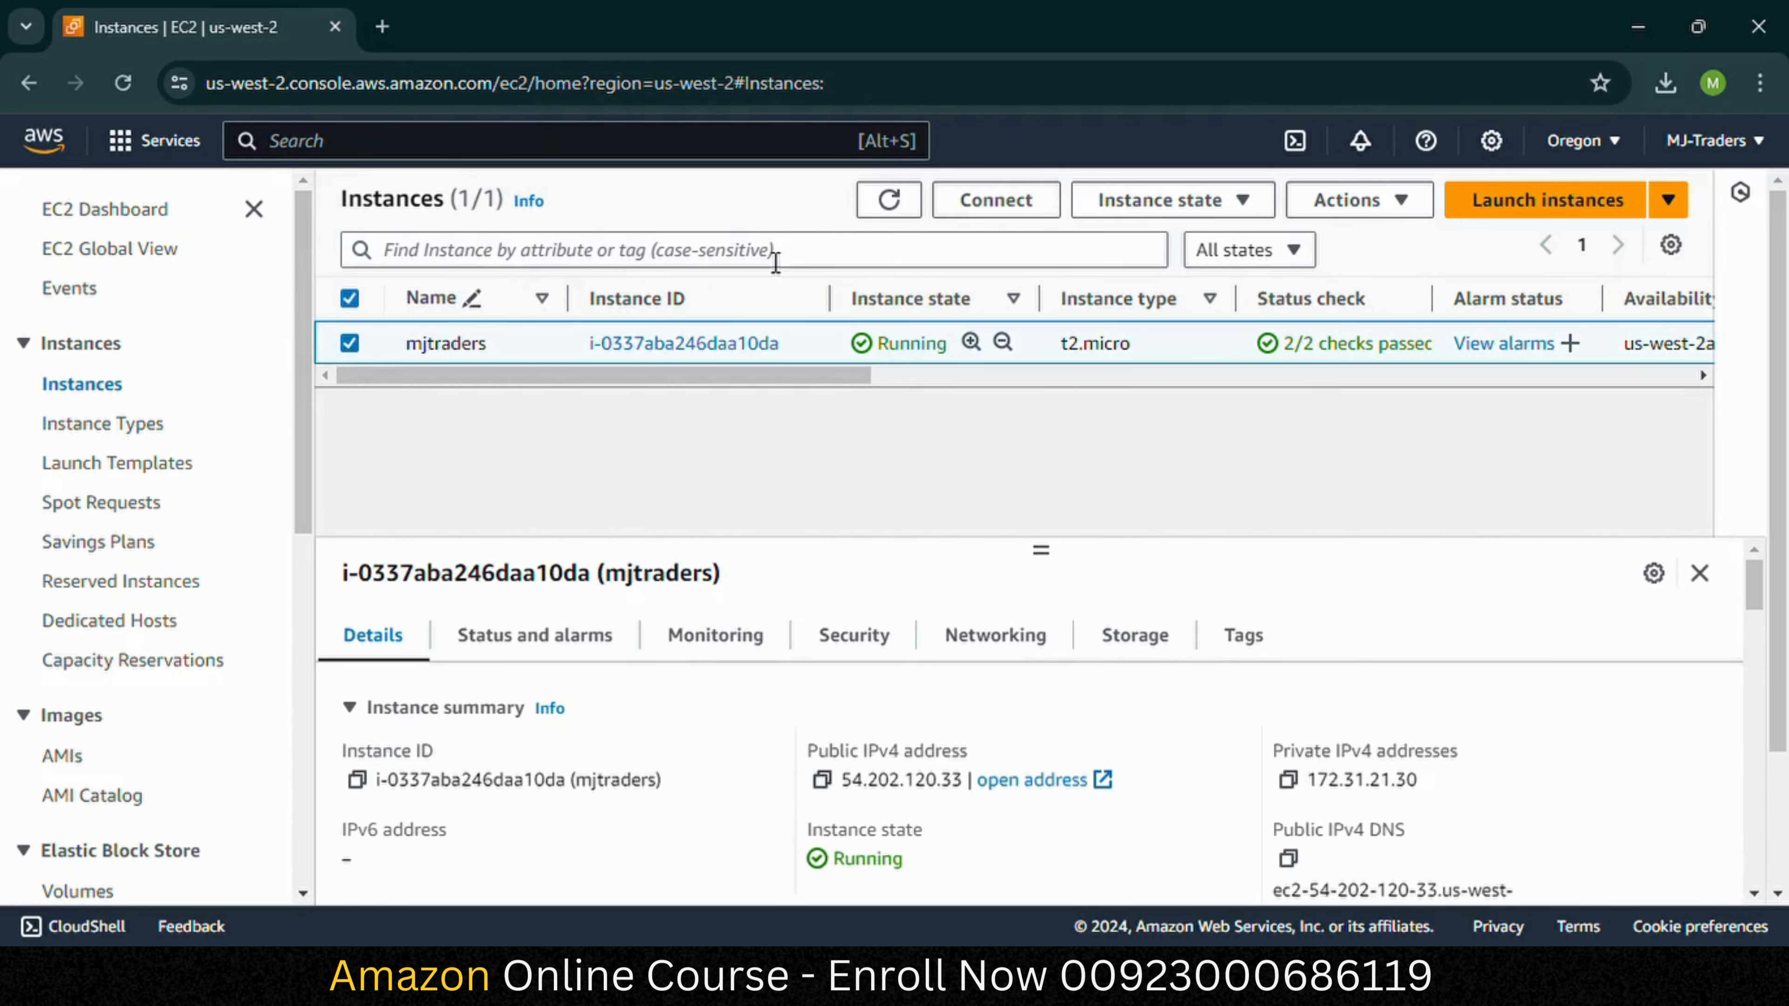
click(1012, 199)
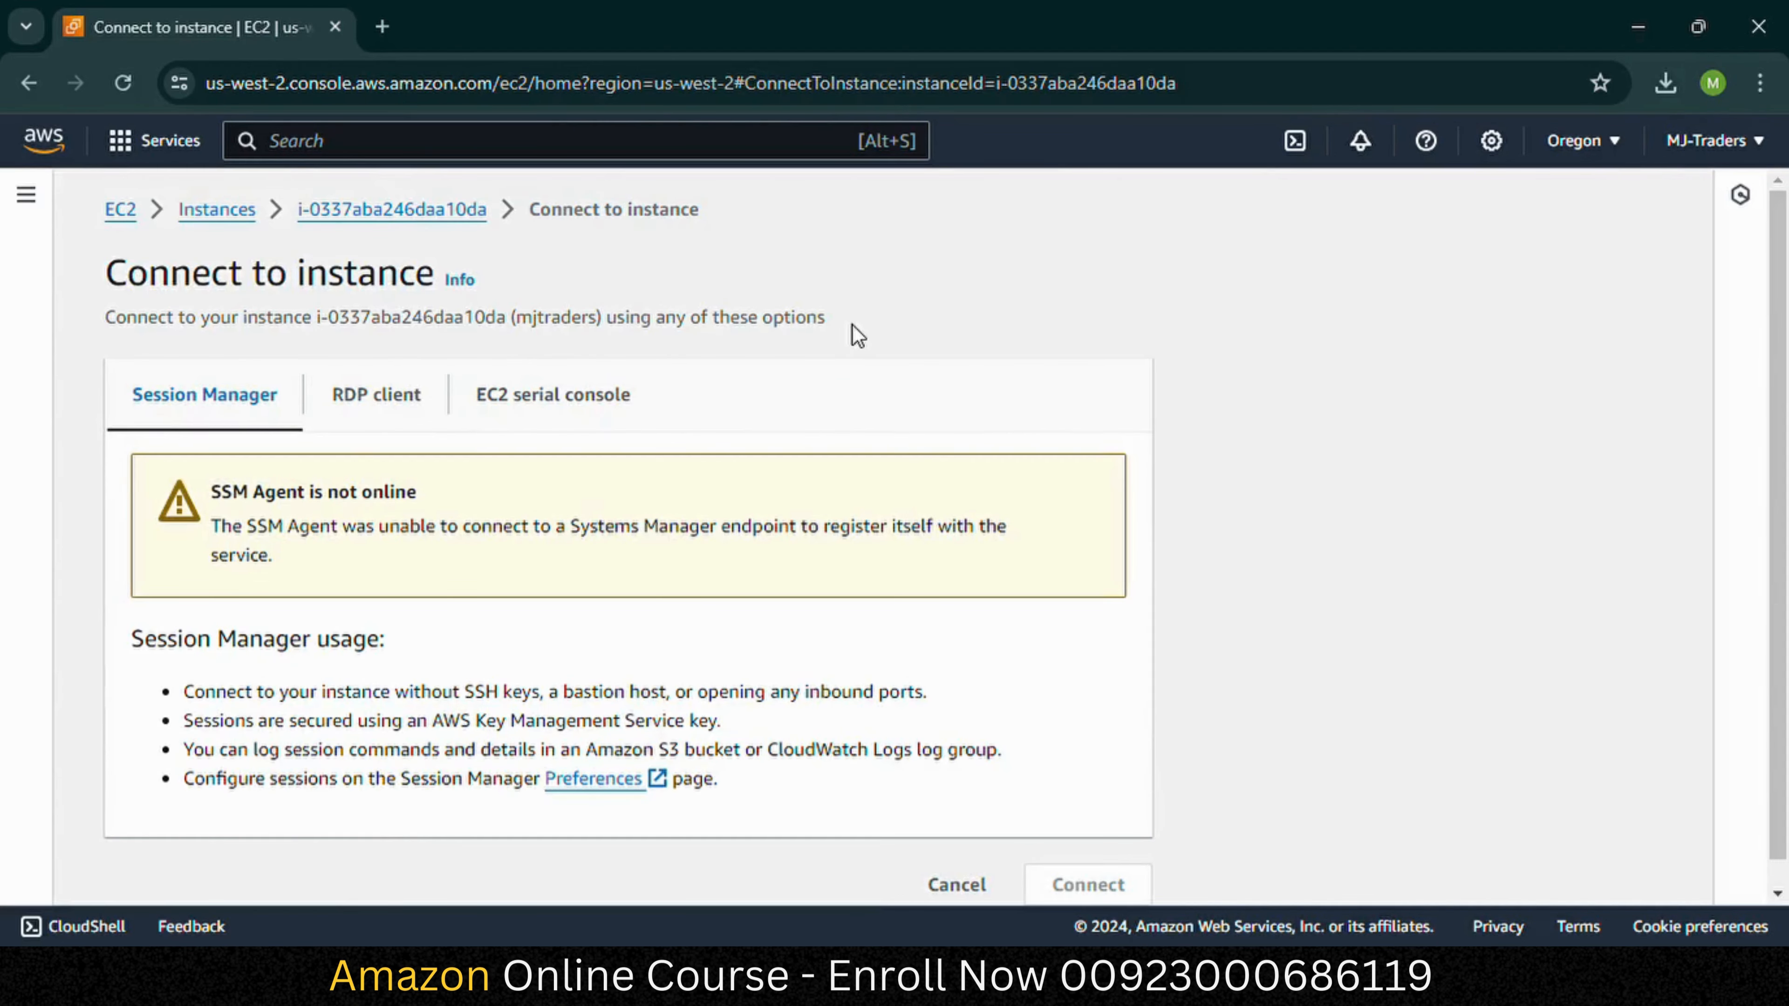
click(380, 396)
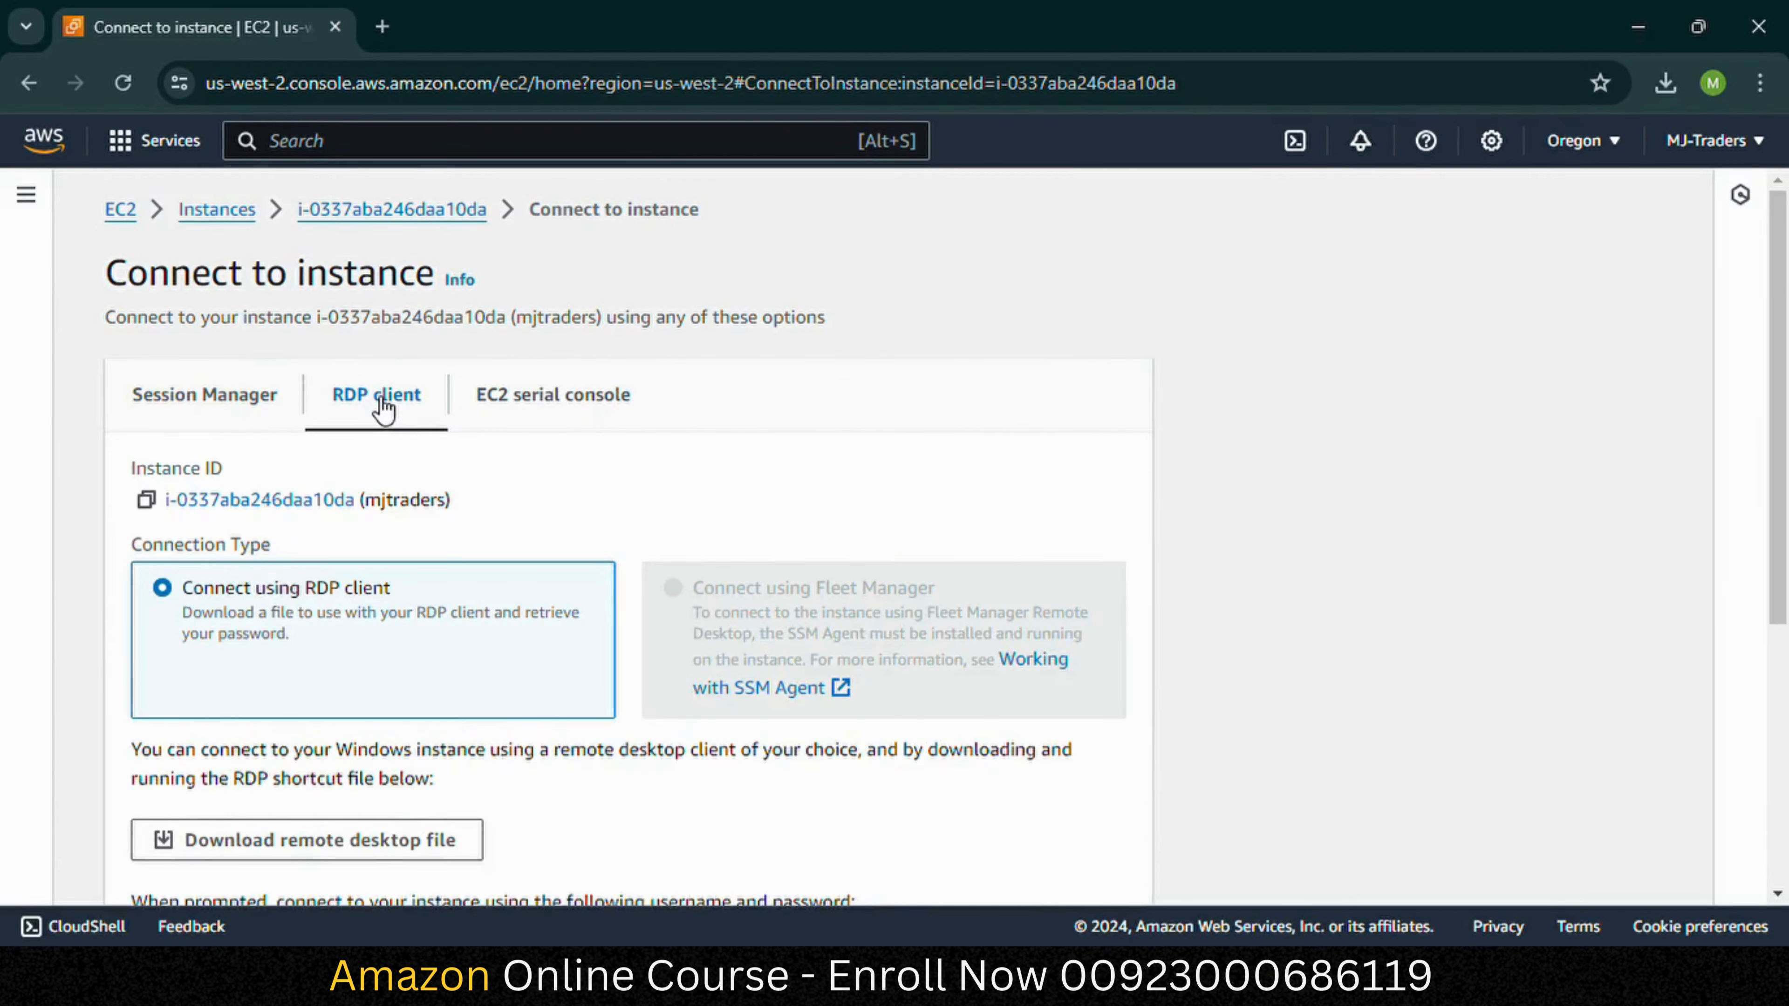
scroll(1786, 458, down, 1)
scroll(1786, 458, down, 4)
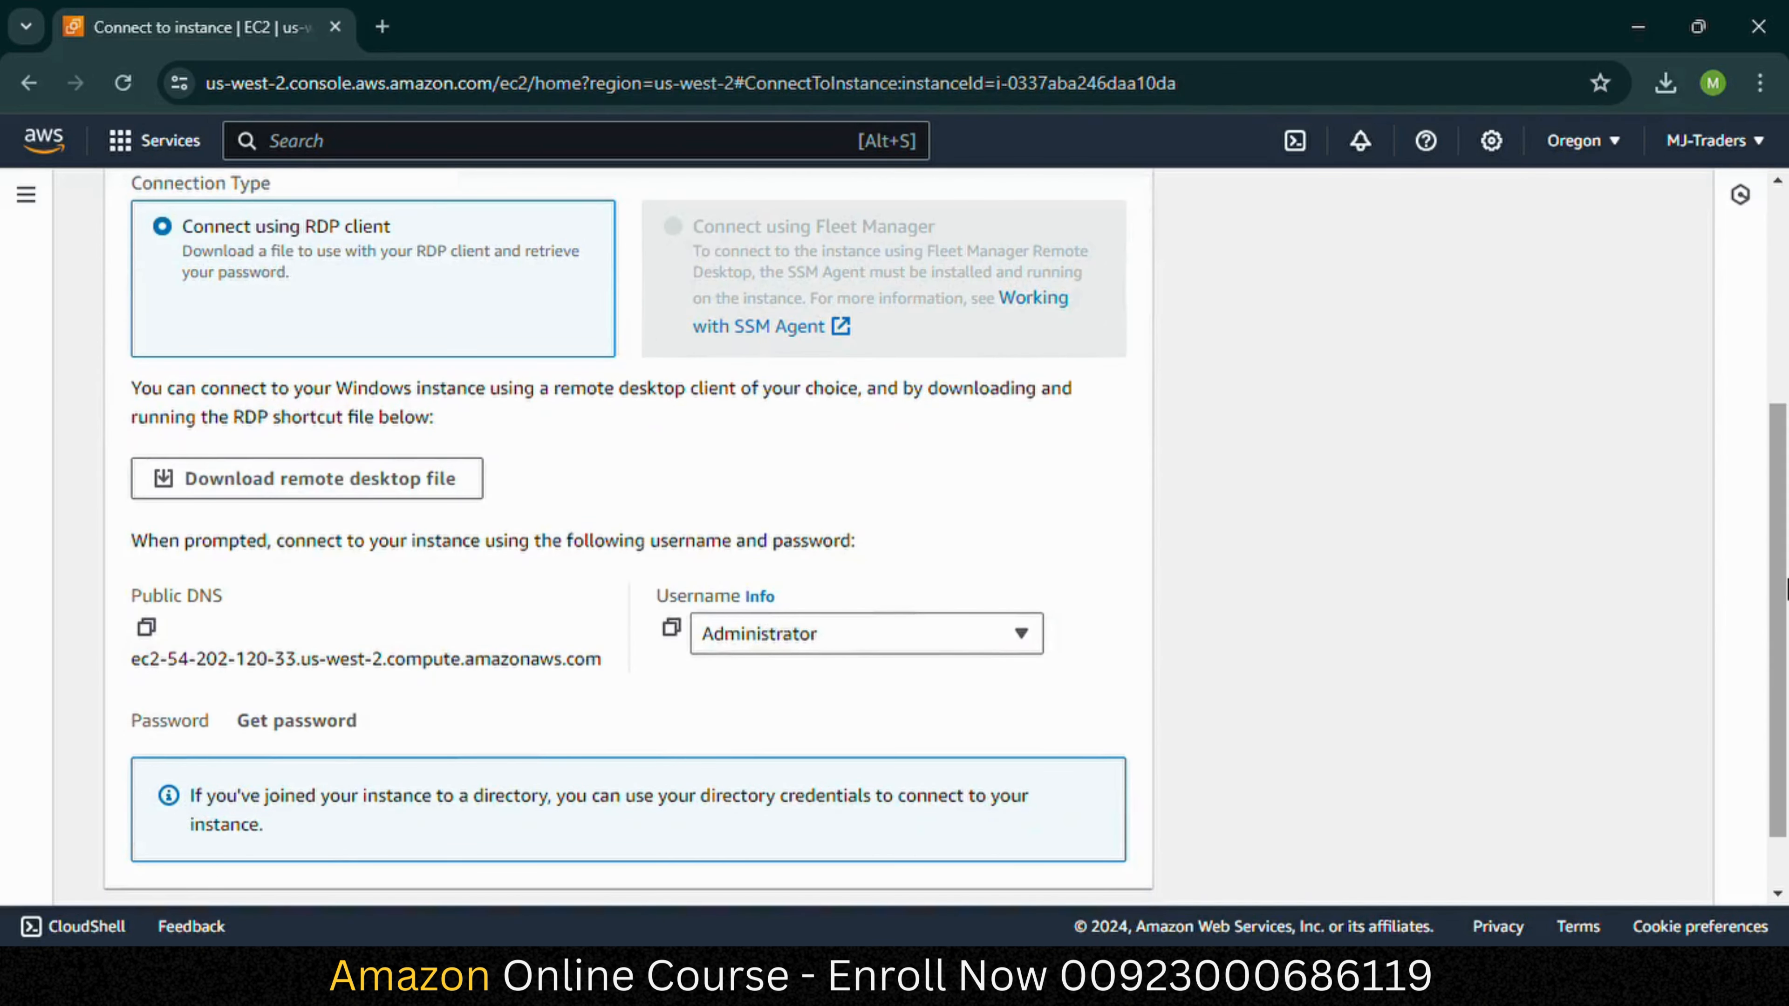
click(431, 493)
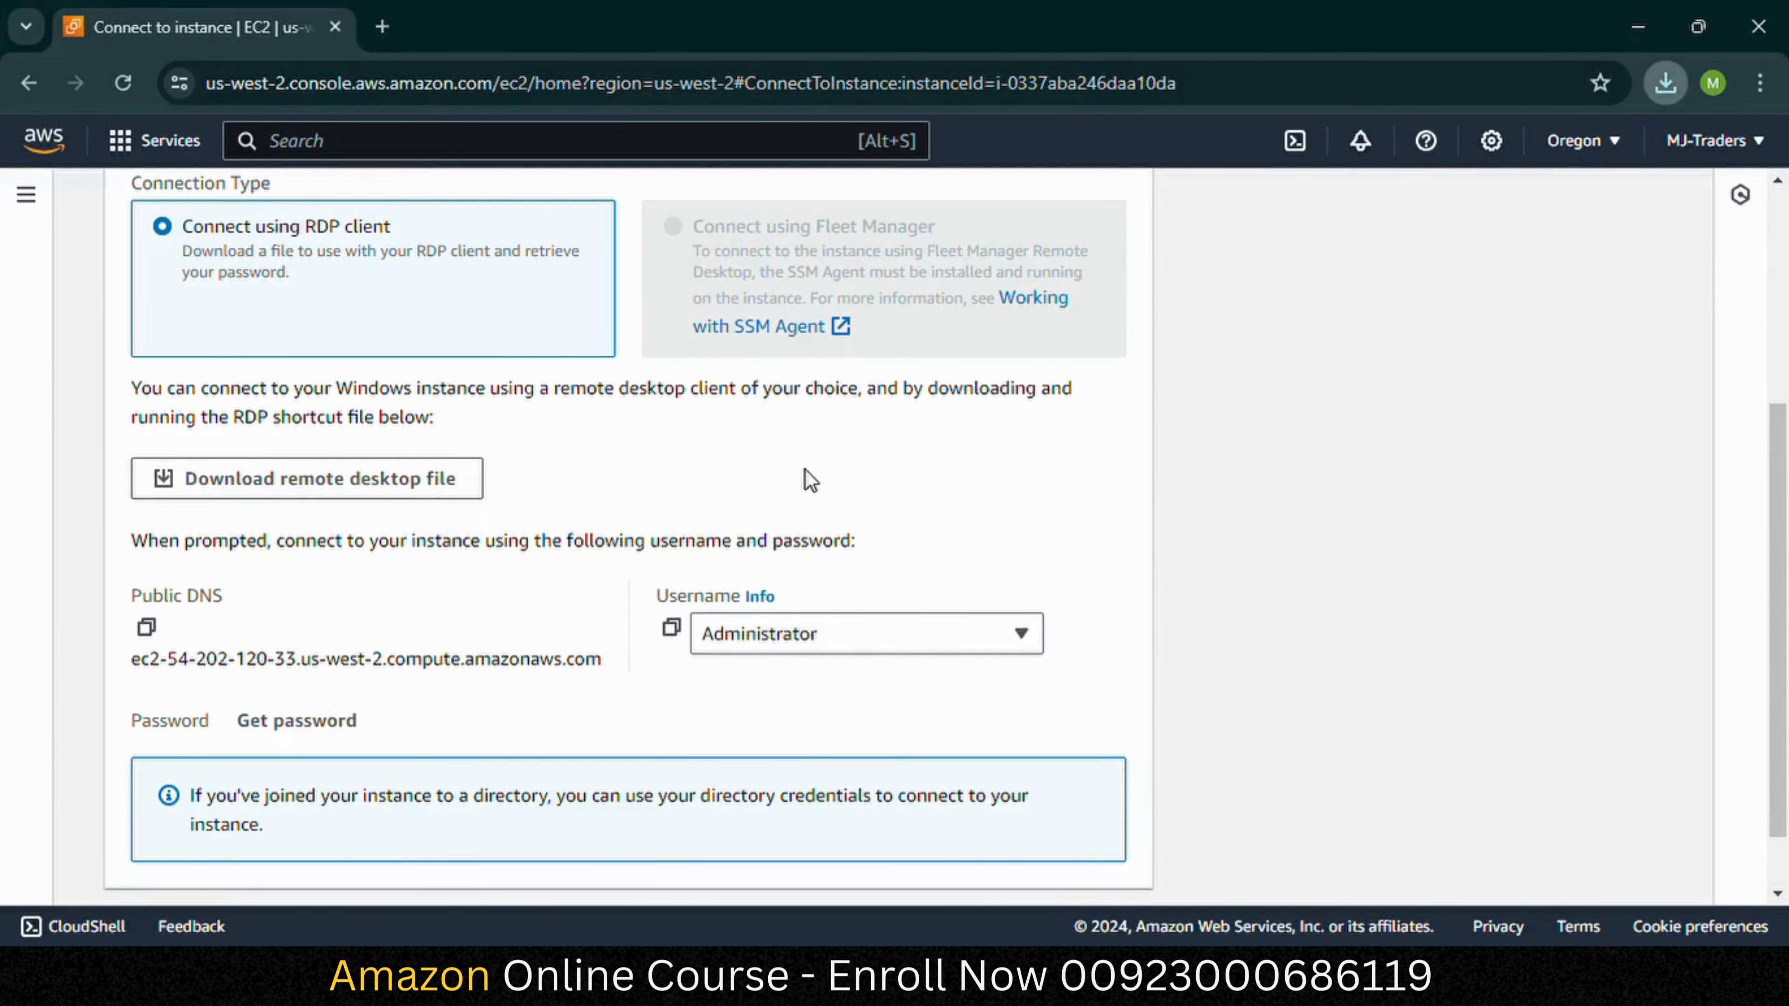
Step: Decrypt the instance's Windows administrator password by uploading the private key file mjtraders.pem, and copy the password
click(271, 723)
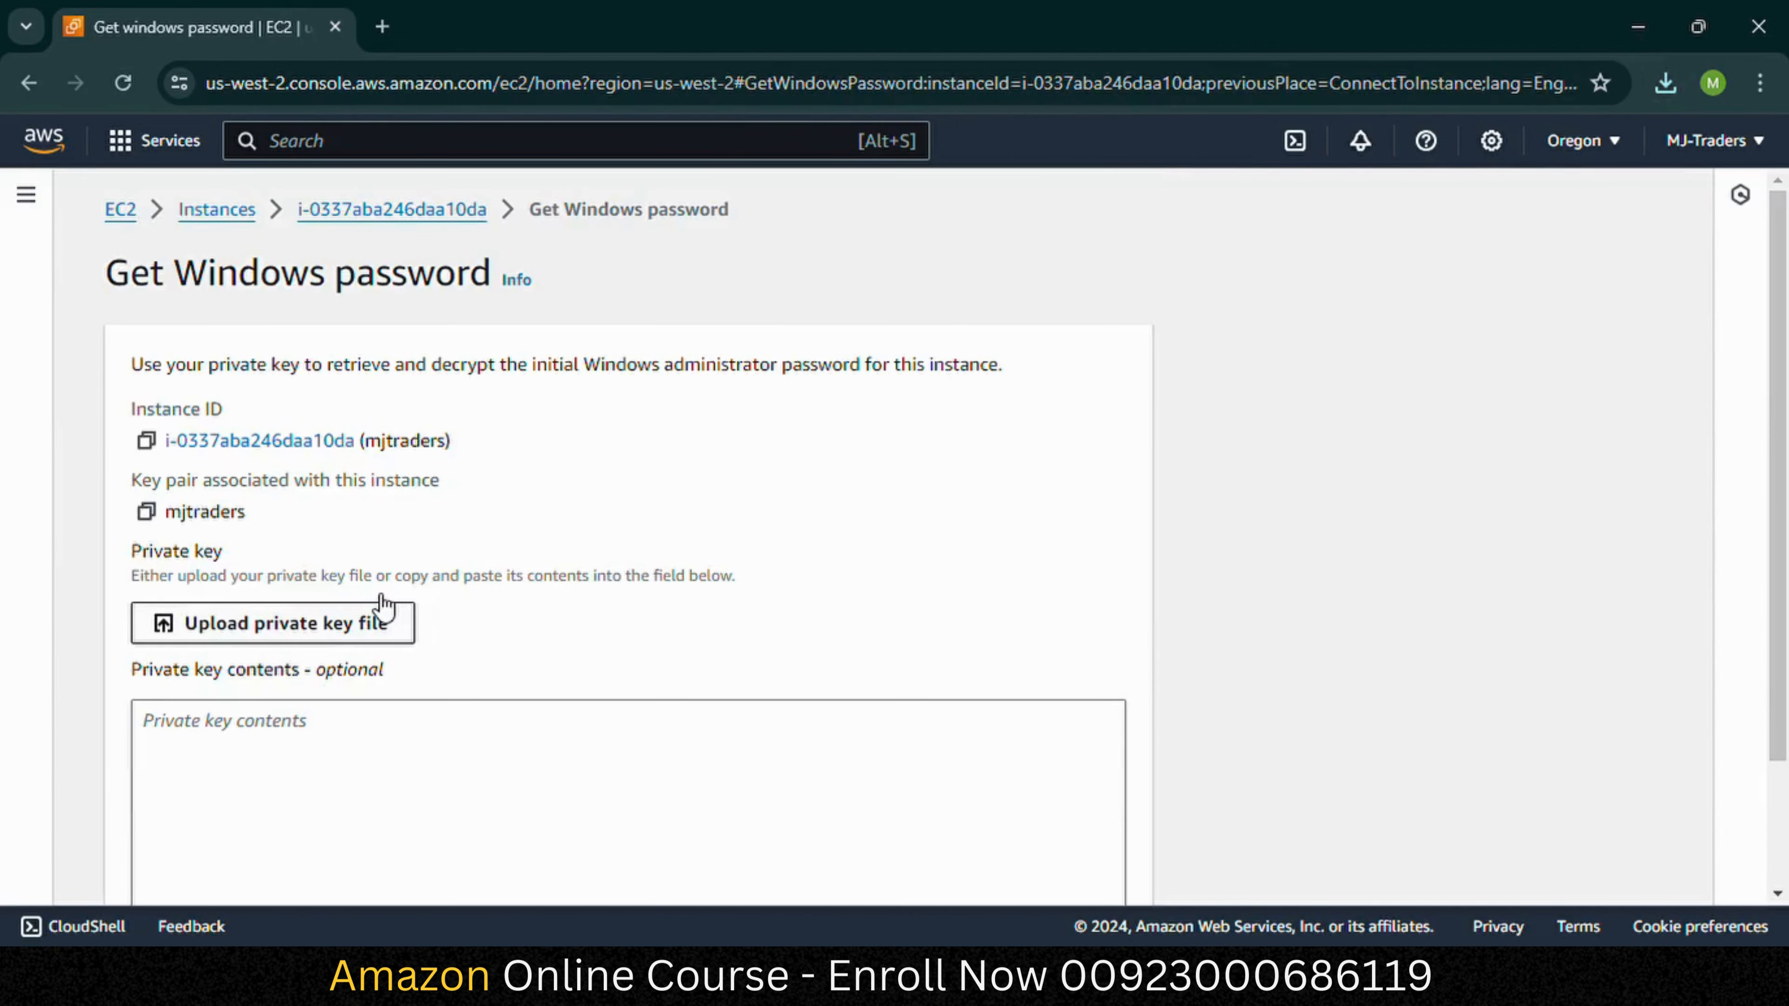
click(331, 638)
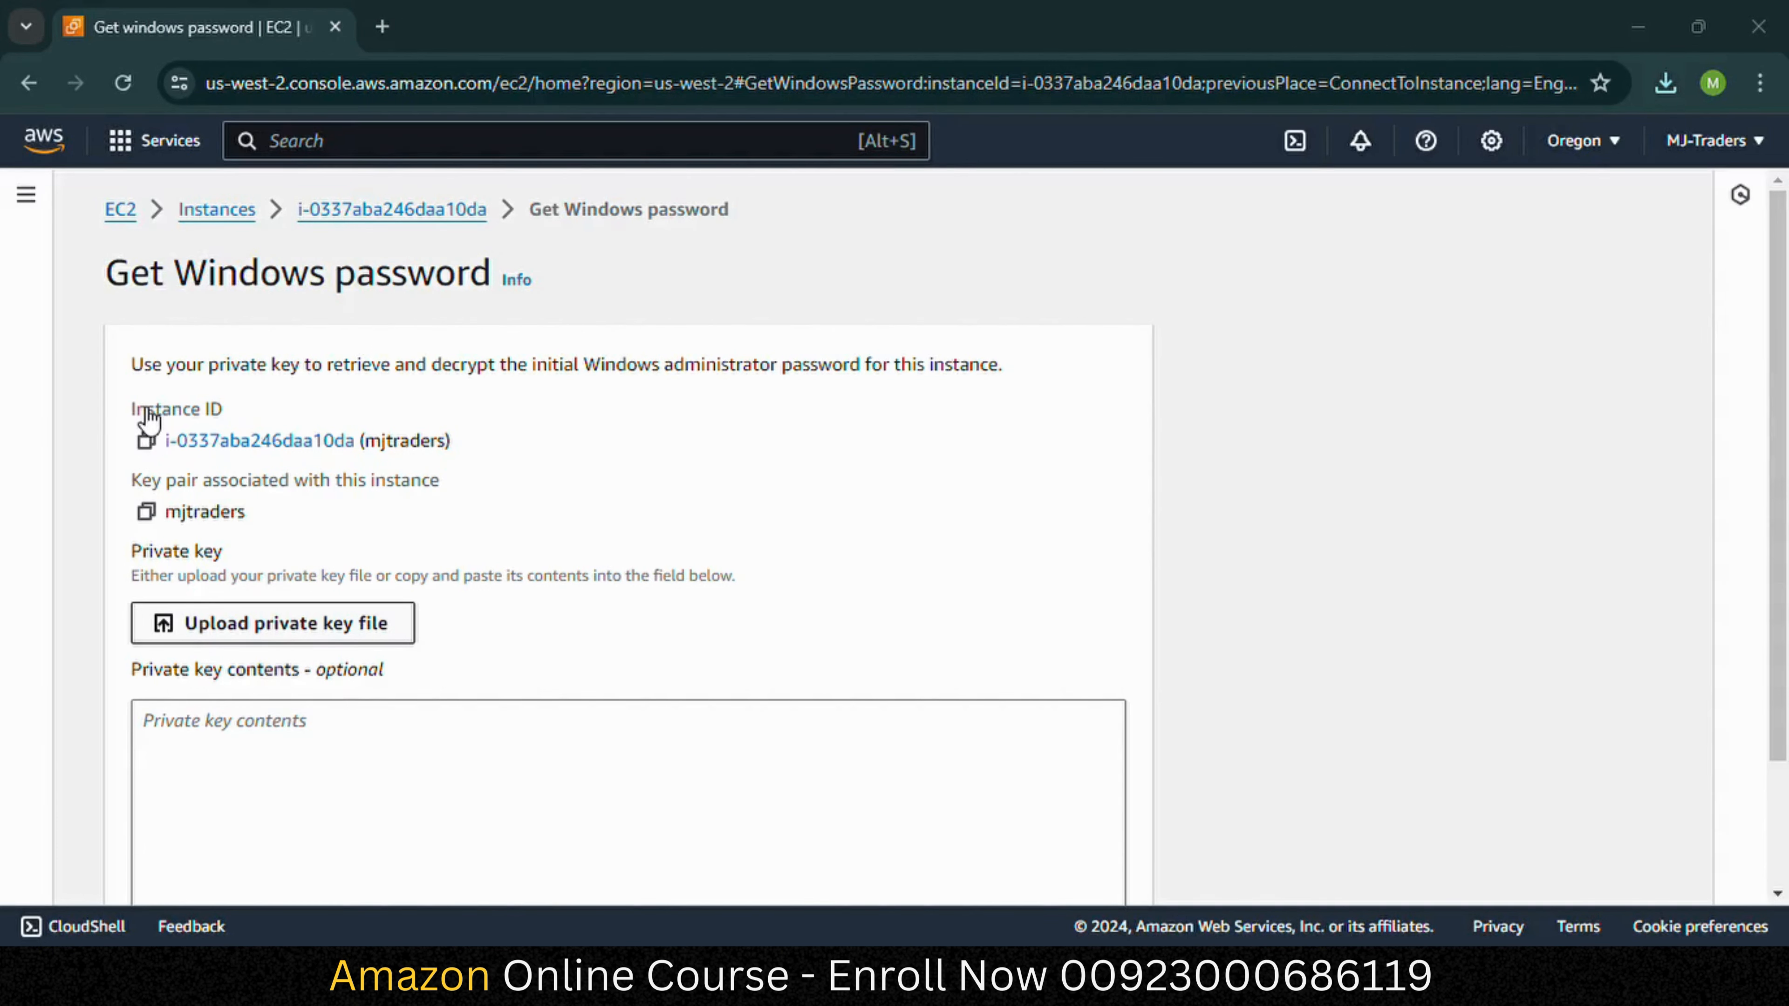
double_click(312, 257)
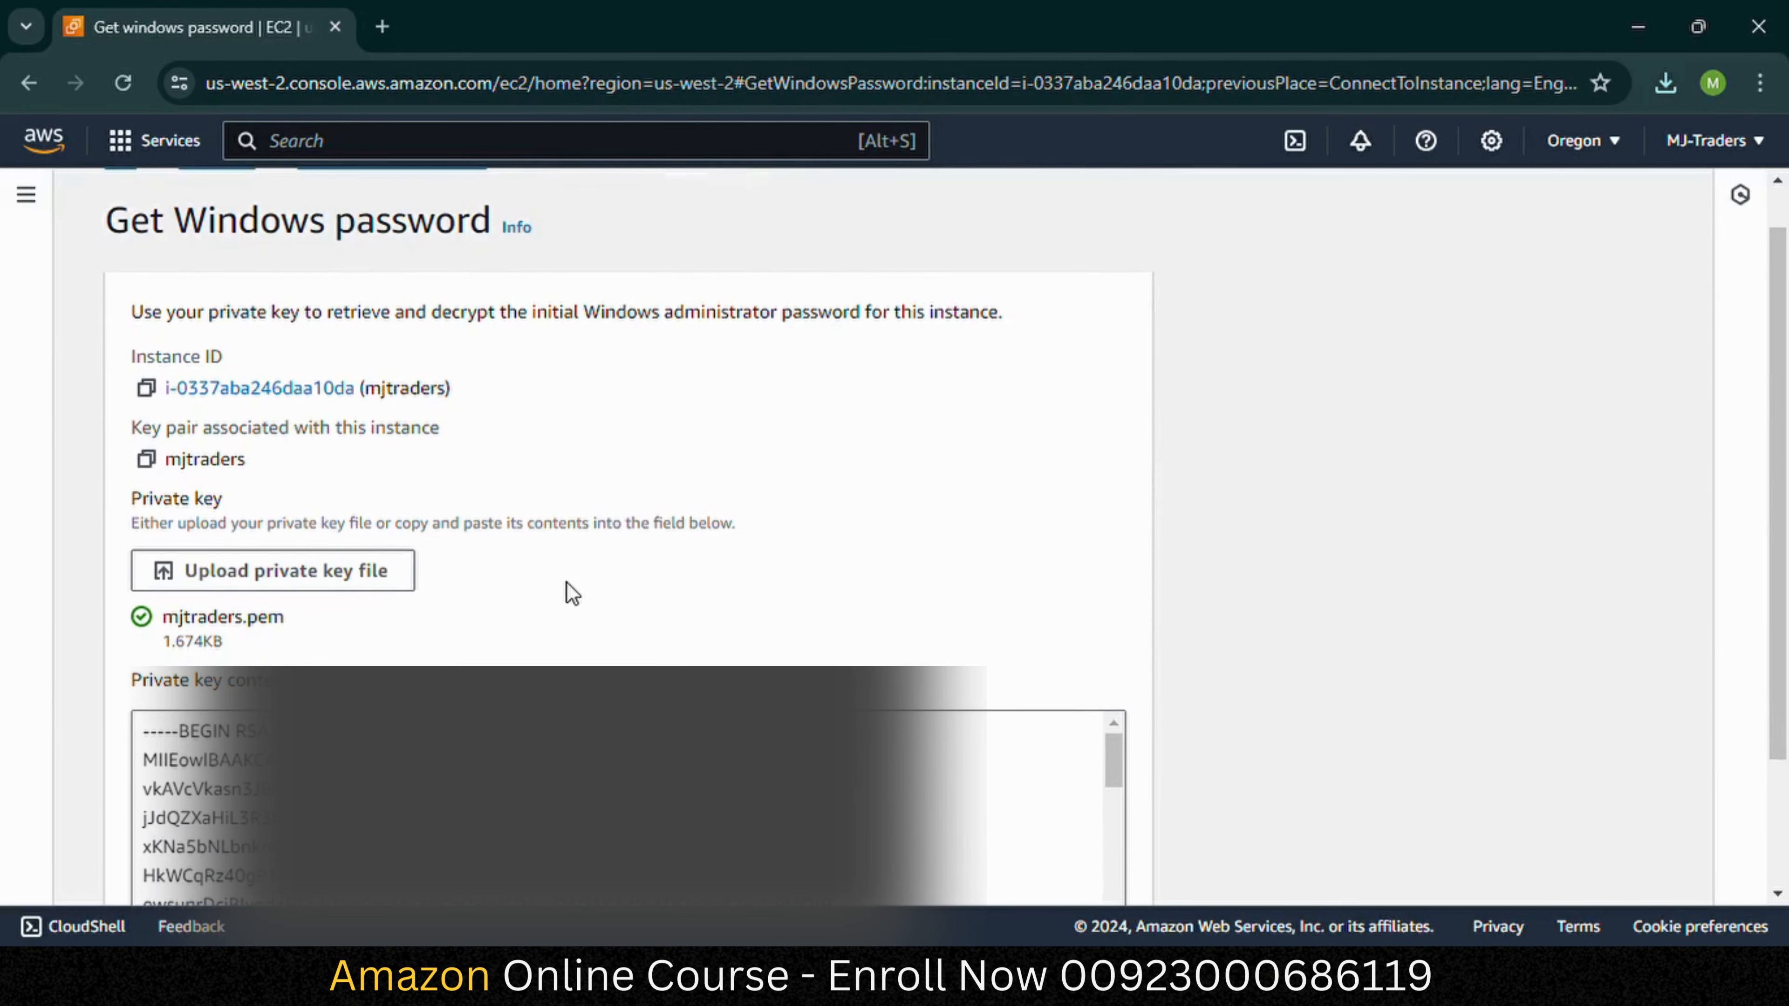
scroll(574, 592, down, 3)
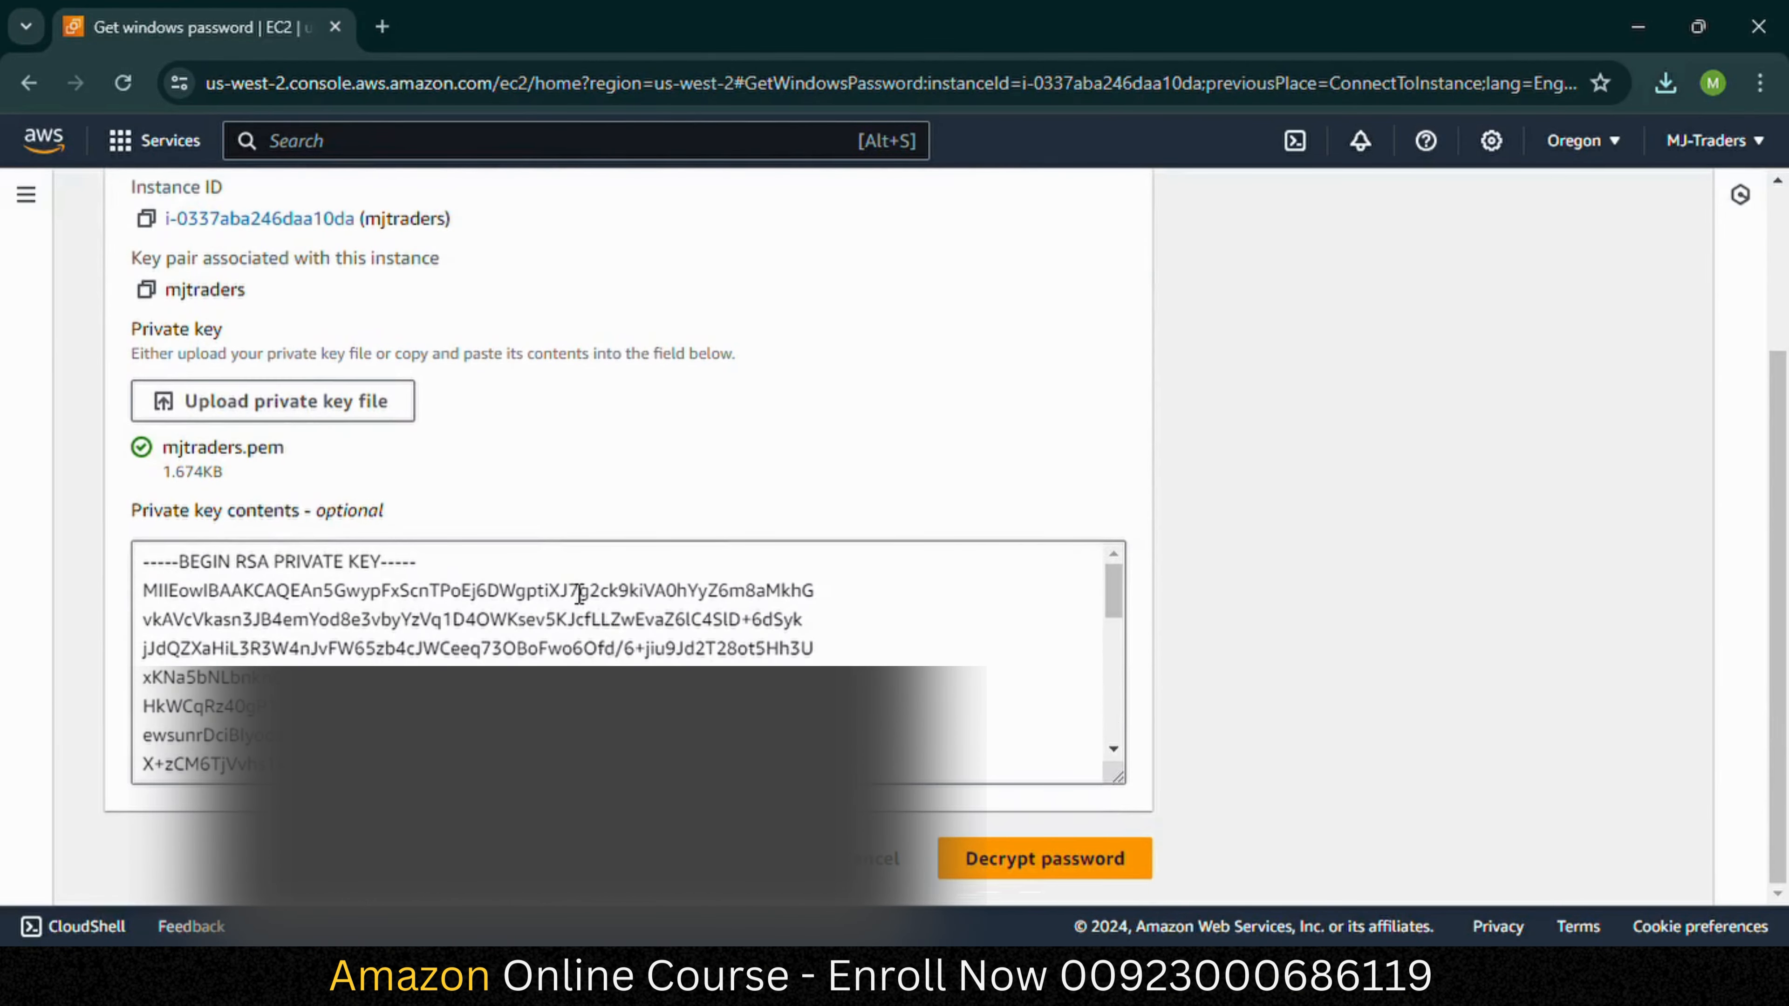
click(1091, 855)
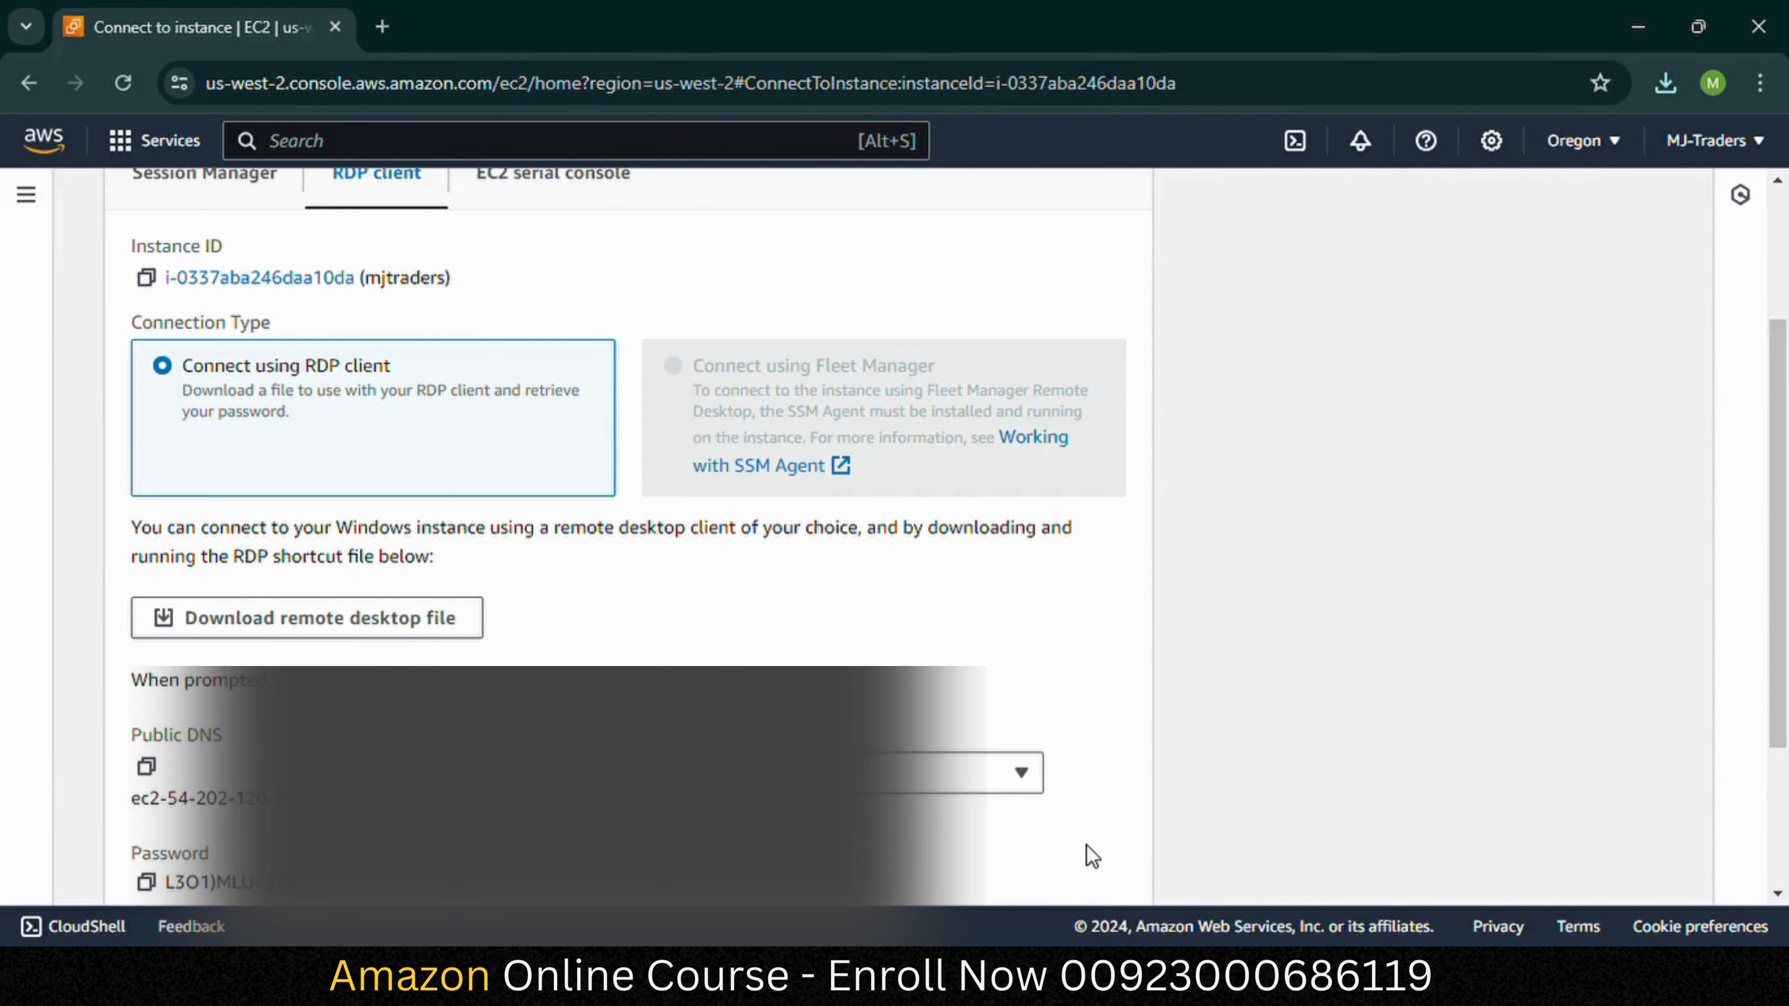
scroll(1086, 845, down, 3)
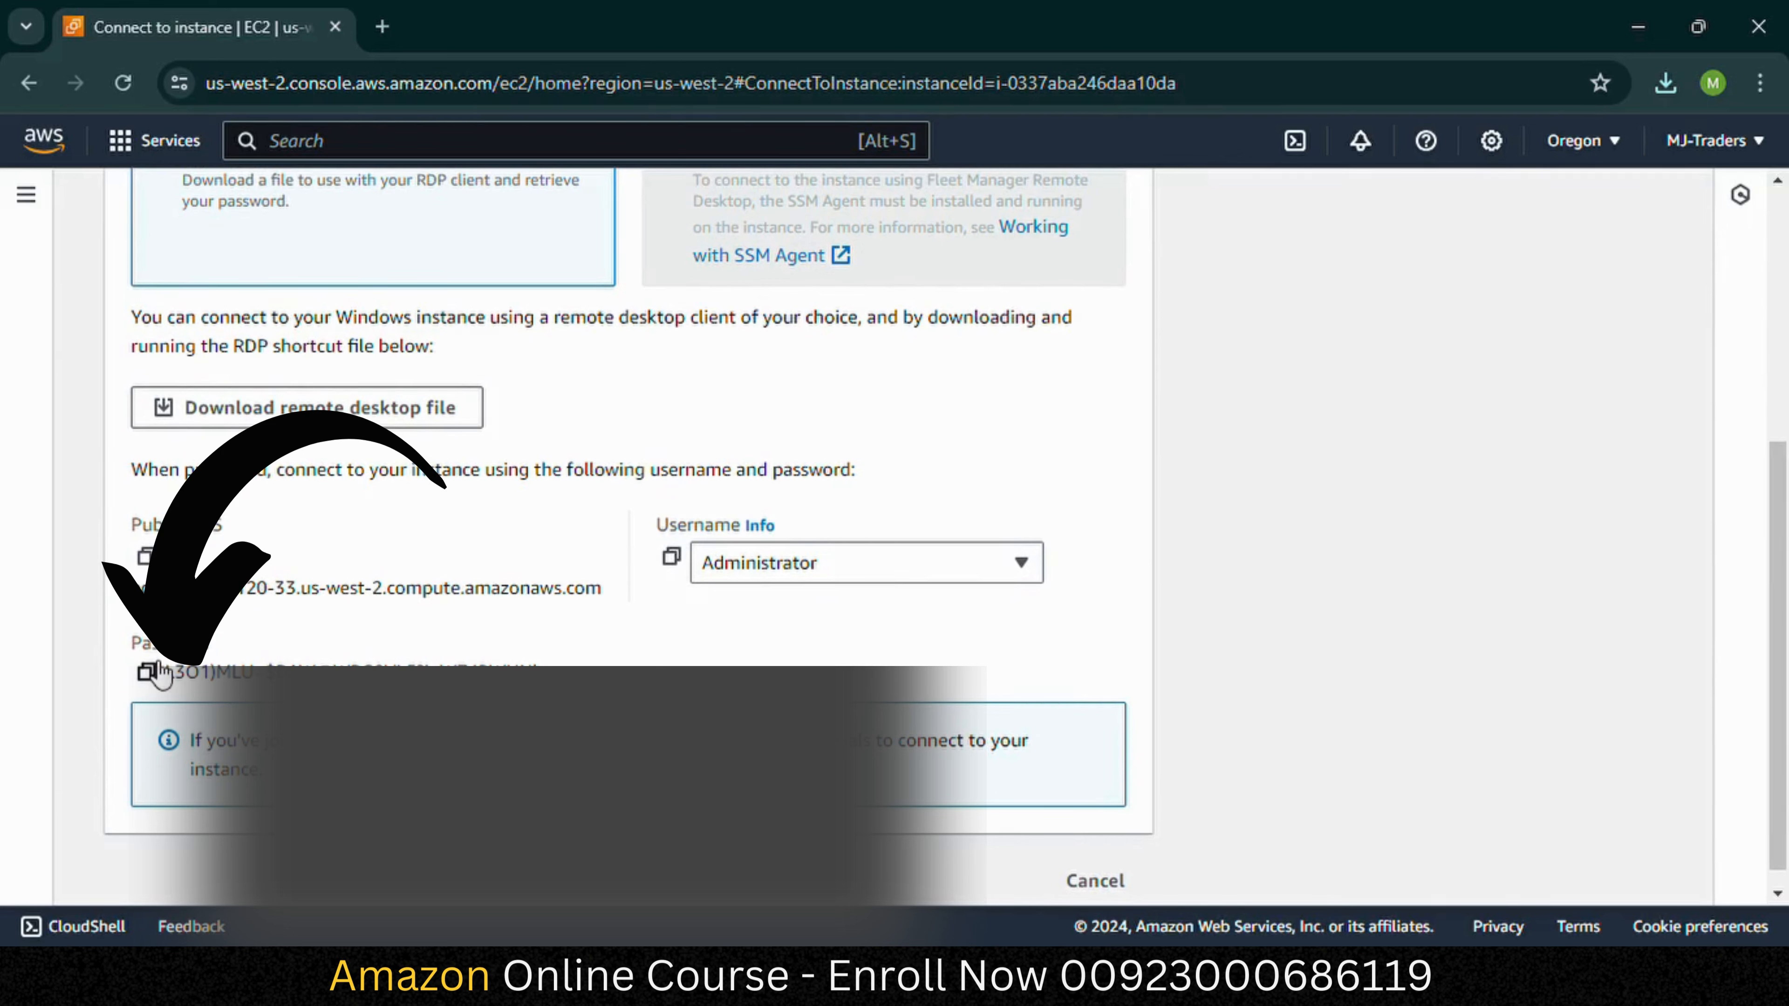
click(149, 671)
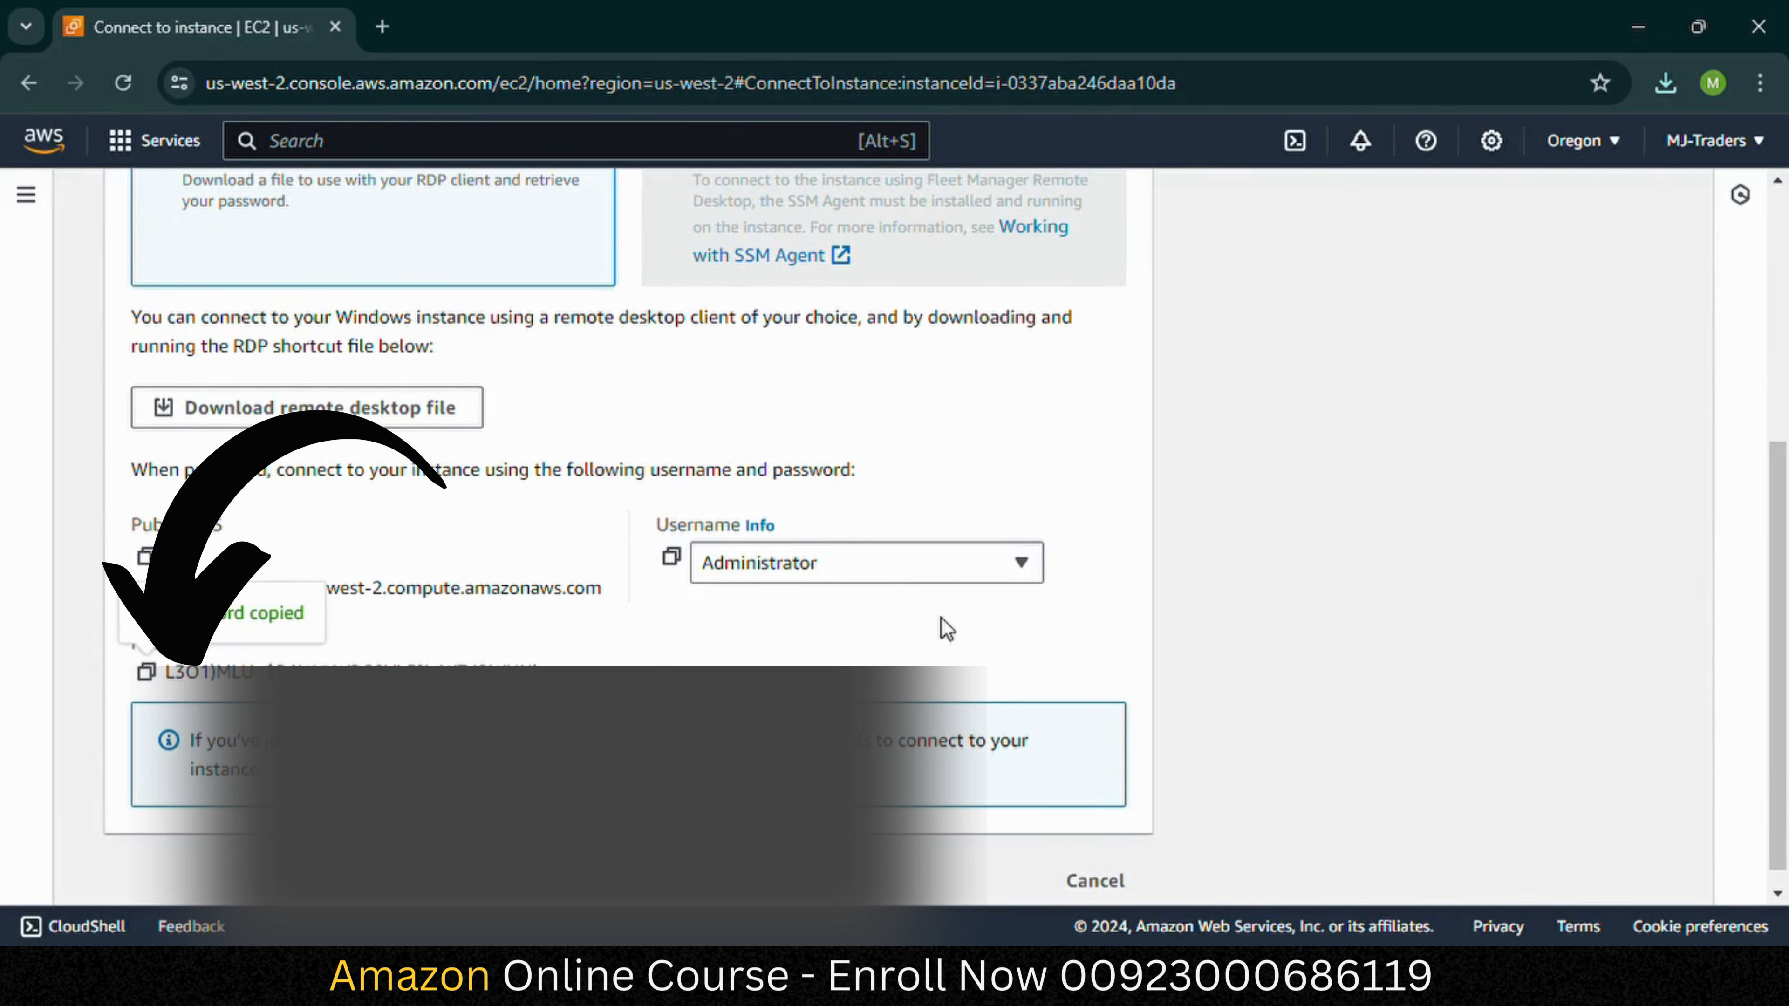